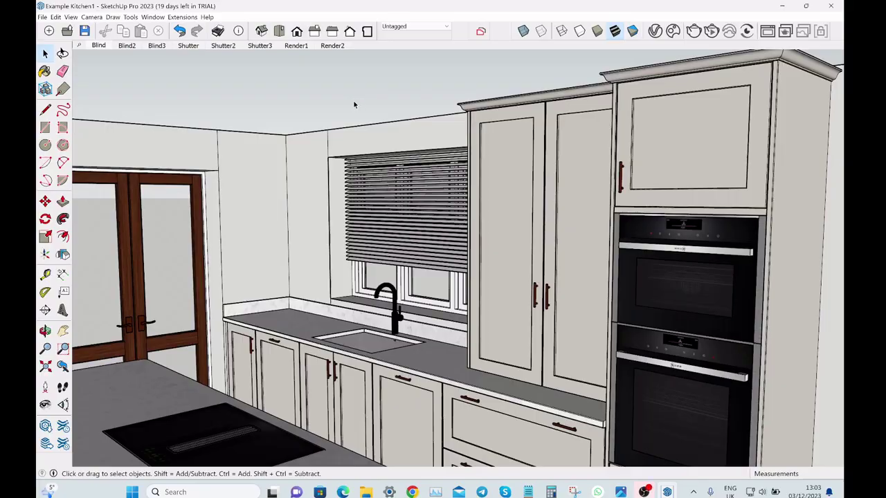
Step: Orbit toward the window blind and switch to the Shutter scene
scroll(345, 109, "up", 5)
middle_click_drag(344, 109, 385, 152)
scroll(484, 187, "up", 2)
left_click(188, 45)
Step: Switch to the Blind3 scene and orbit closer to the blinded window
scroll(386, 152, "down", 3)
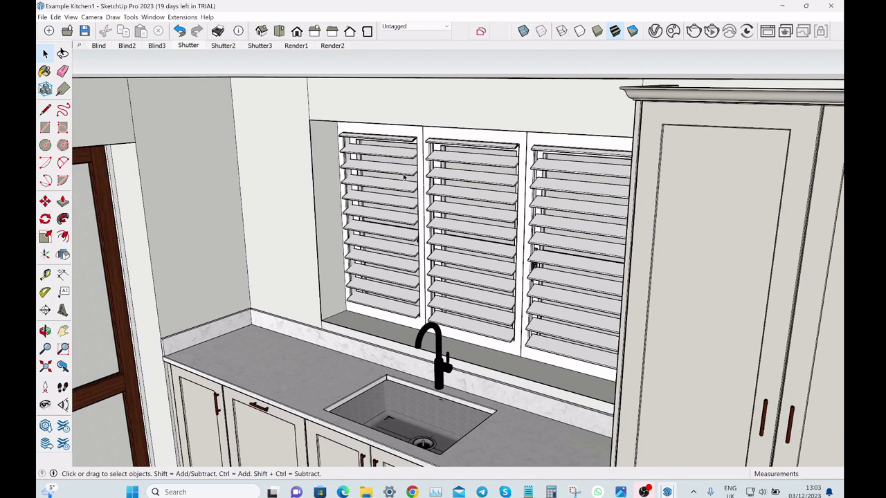
scroll(401, 191, "up", 2)
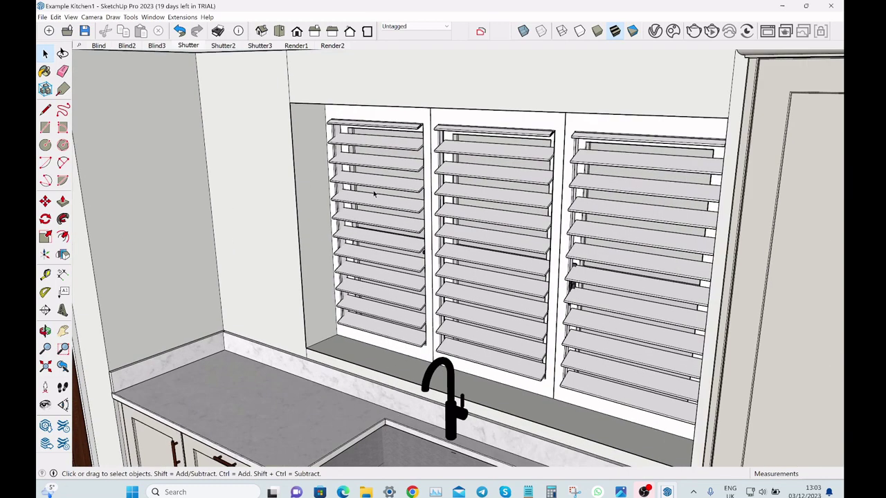
left_click(156, 45)
middle_click_drag(443, 228, 436, 198)
scroll(520, 239, "down", 4)
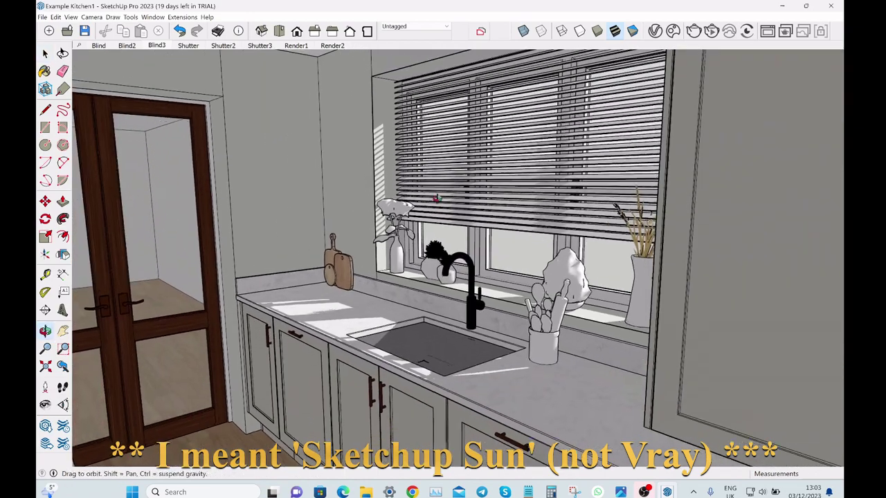
Step: View Example Render.jpg in Photos, zooming into the rendered blinds and back out
scroll(436, 199, "down", 3)
left_click(620, 493)
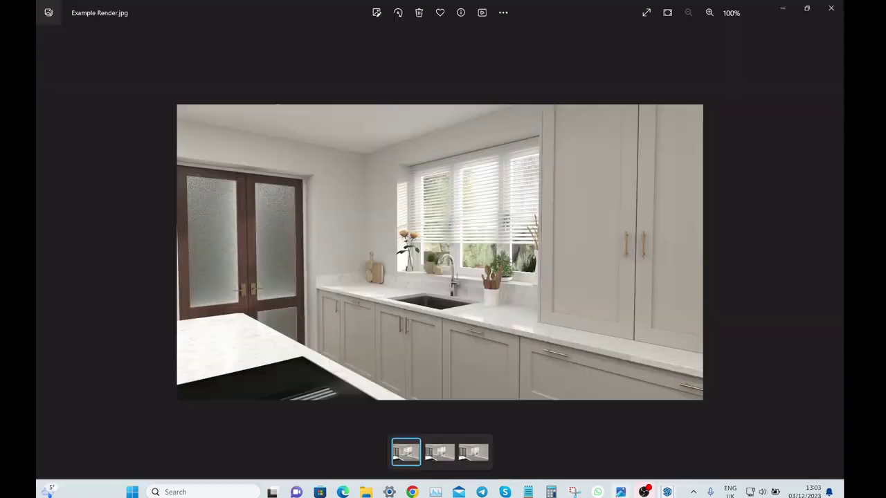
scroll(419, 207, "up", 1)
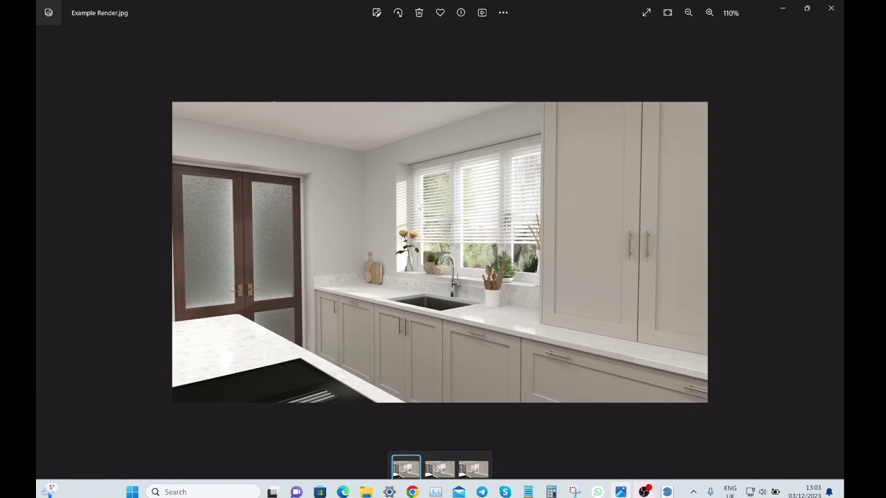
scroll(420, 206, "up", 8)
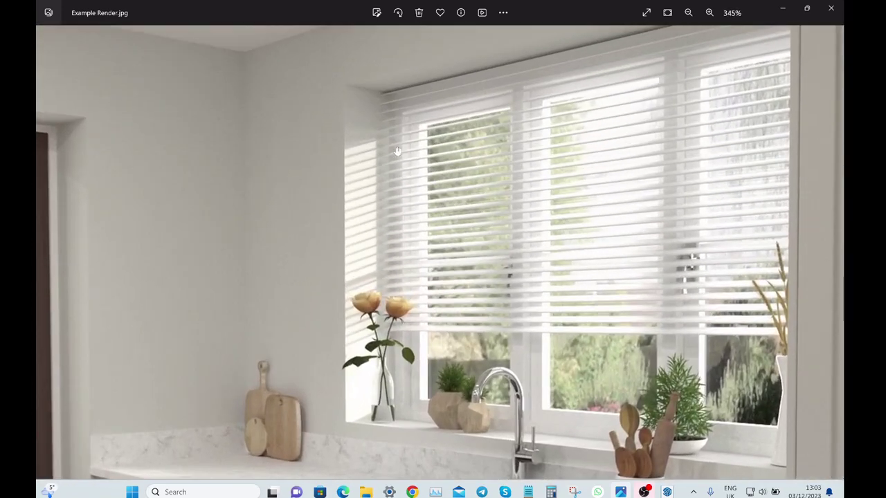
scroll(397, 151, "up", 2)
scroll(358, 181, "down", 4)
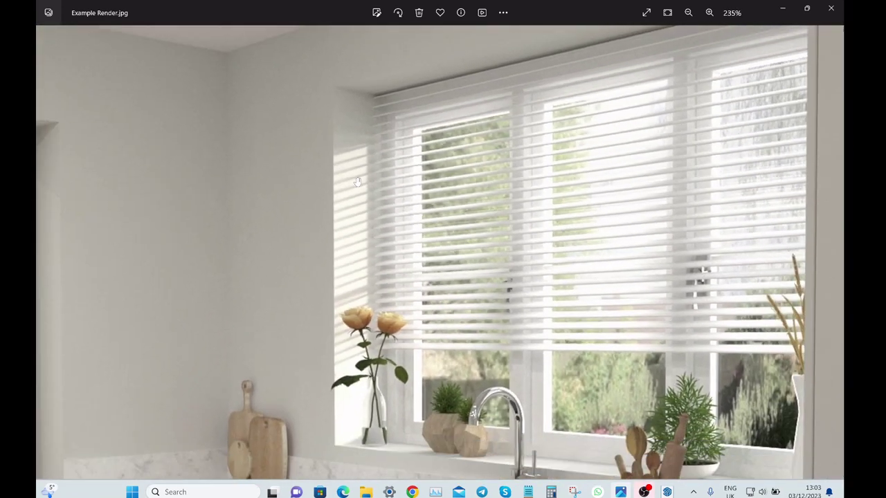
scroll(358, 182, "down", 6)
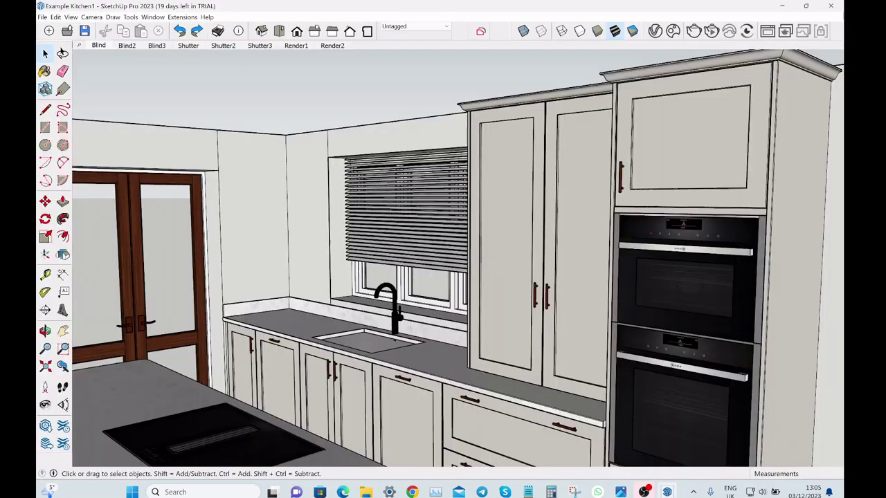
Step: Delete the window blind, the tall cabinet beside the window and the sink tap
scroll(408, 288, "up", 2)
left_click(416, 236)
middle_click_drag(416, 236, 418, 208)
key("Delete")
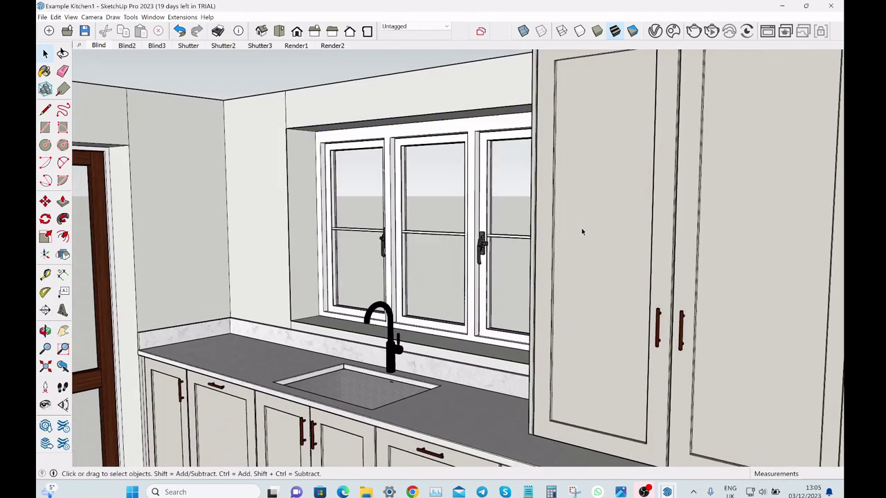
left_click(583, 231)
key("Delete")
left_click(379, 326)
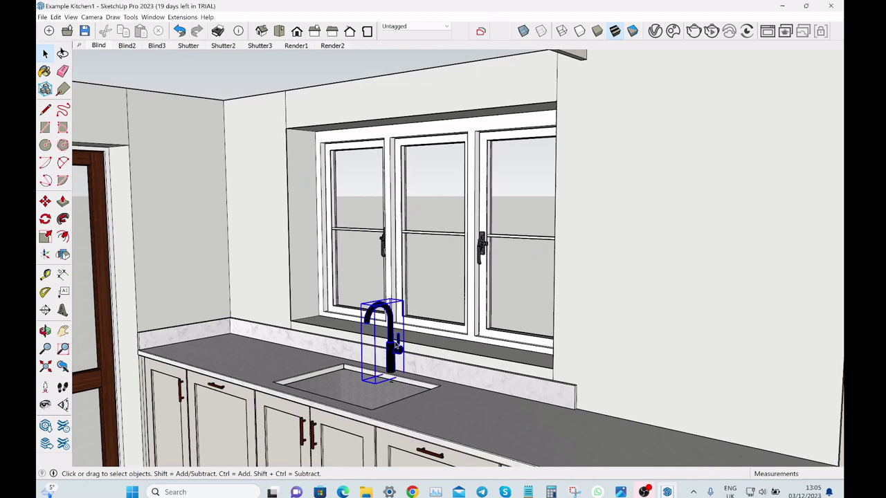
key("Delete")
Step: Draw a rectangle face across the window opening and select it
middle_click_drag(415, 124, 290, 79)
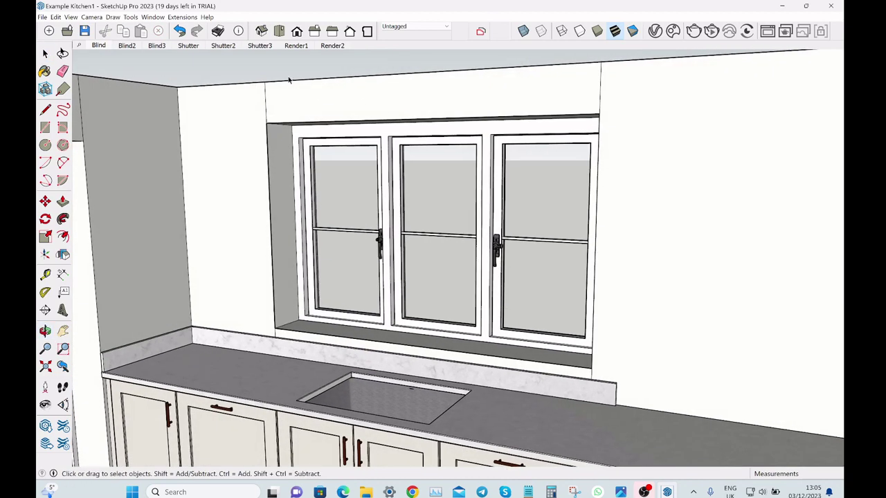
left_click(45, 128)
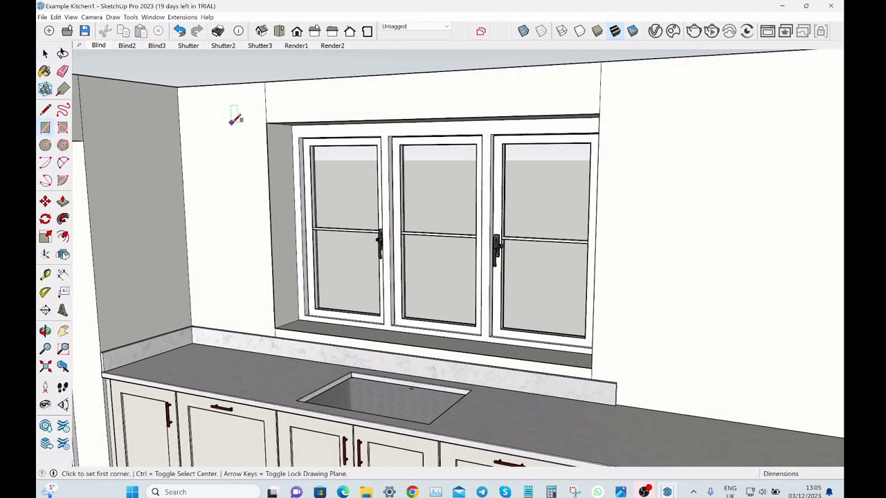
left_click(266, 124)
left_click(592, 368)
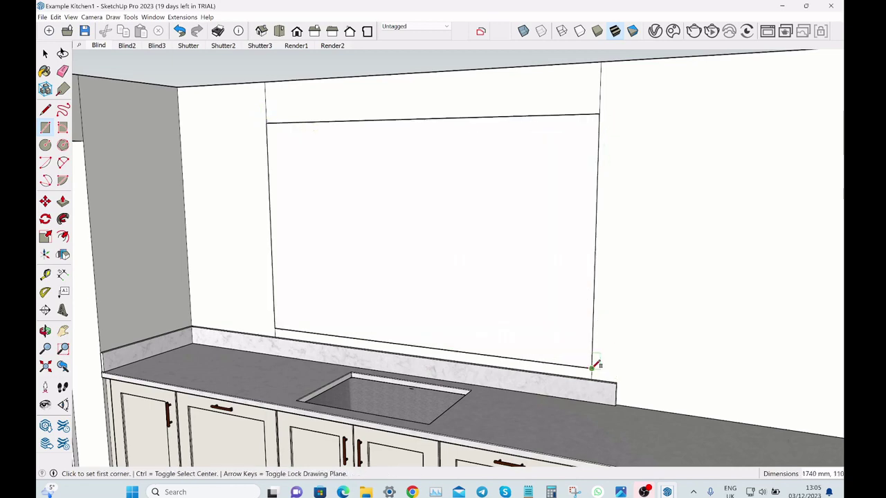
key("space")
left_click(395, 239)
middle_click_drag(394, 235, 402, 184)
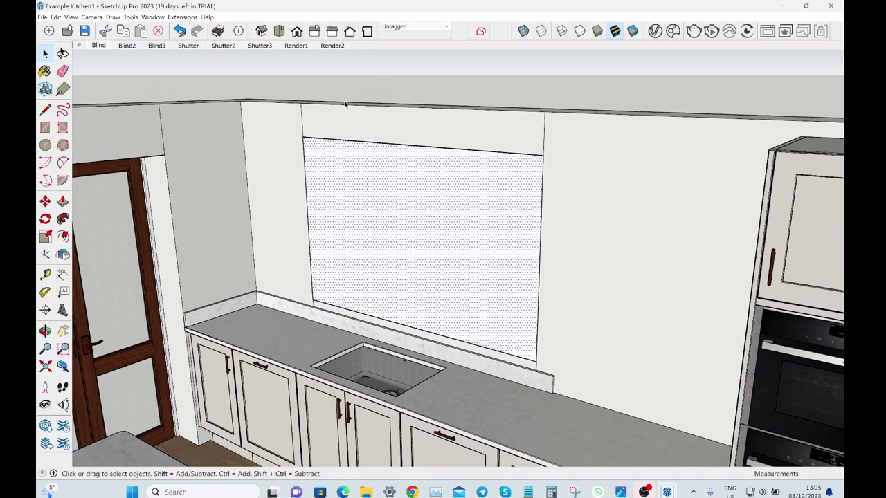
Step: Show the '1001bit - tools' toolbar from the toolbar context menu
right_click(299, 36)
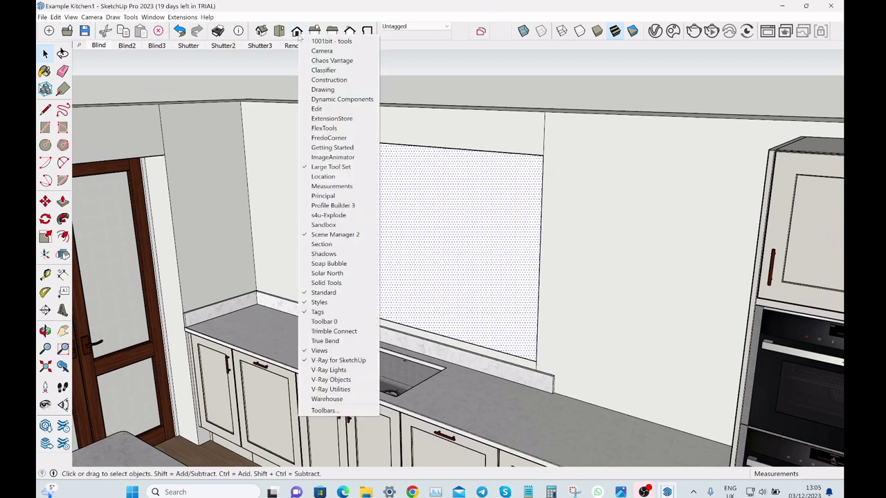
left_click(340, 41)
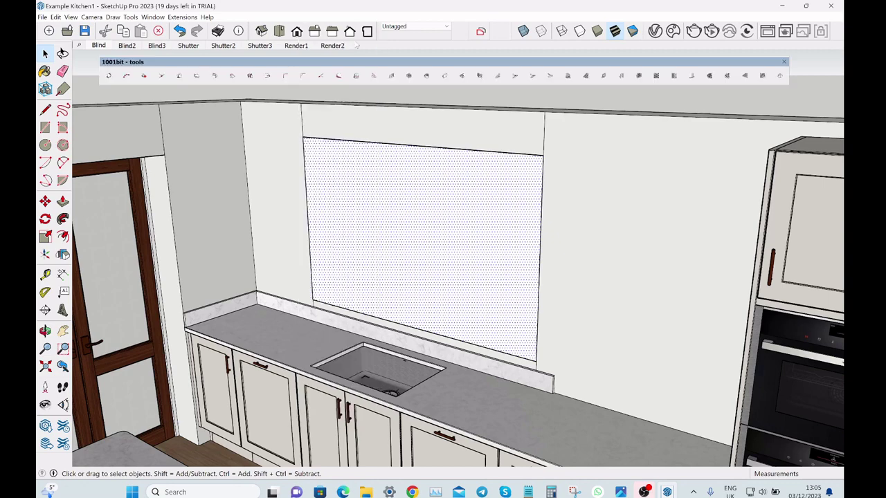
Step: Create horizontal louvres with depth 40, thickness 4, spacing 50 and front placement
left_click(674, 76)
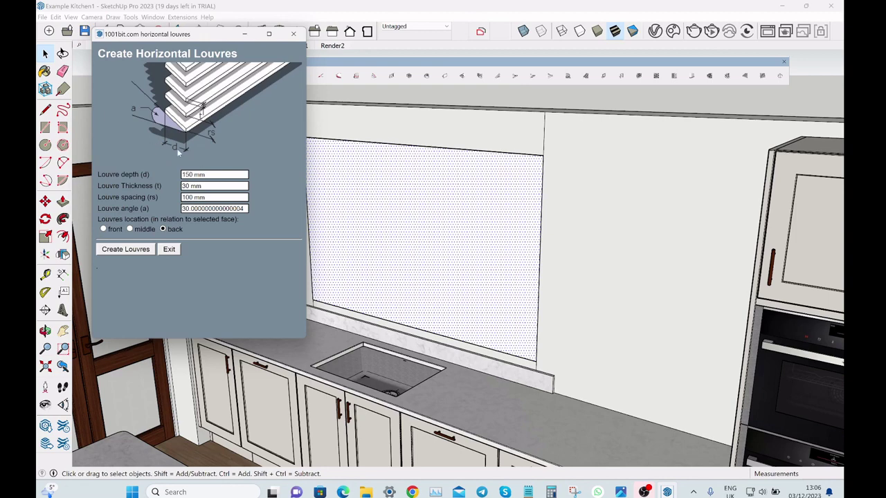
left_click(153, 174)
type("40")
key("Tab")
type("4")
key("Tab")
type("50")
key("Tab")
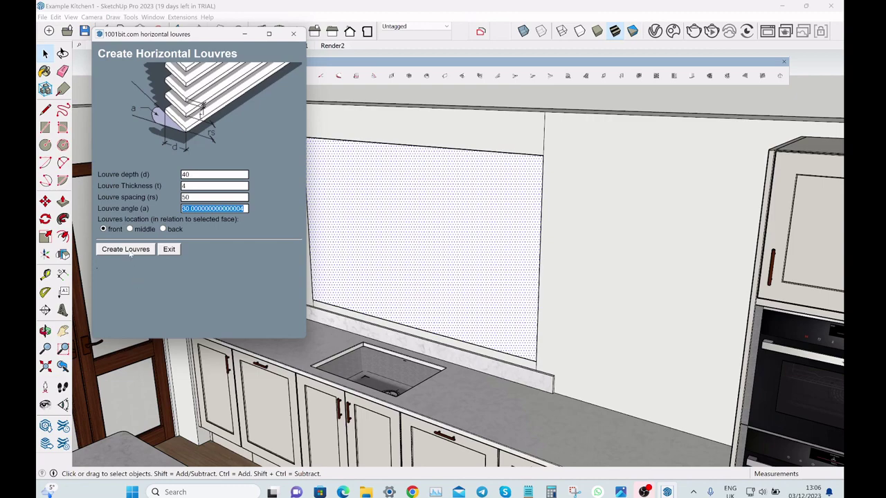
left_click(129, 250)
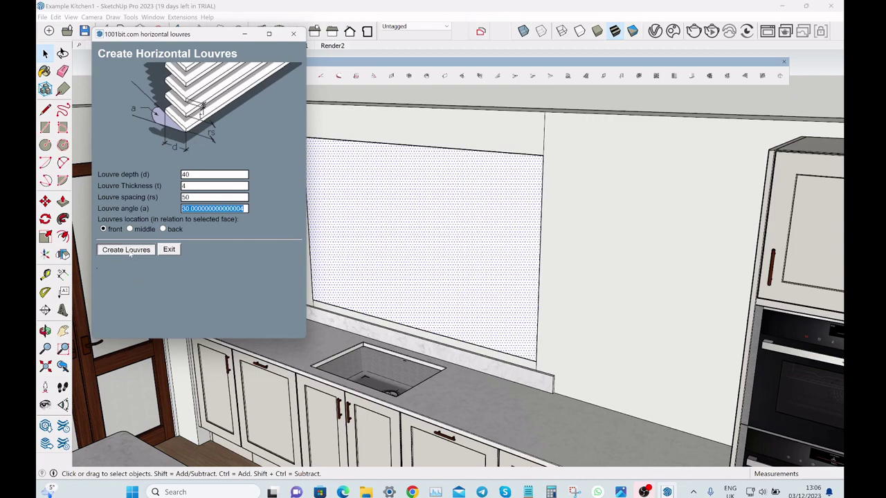
Step: Inspect the new louvres in the window recess, then close the 1001bit toolbar
middle_click_drag(370, 262, 349, 255)
scroll(497, 350, "up", 5)
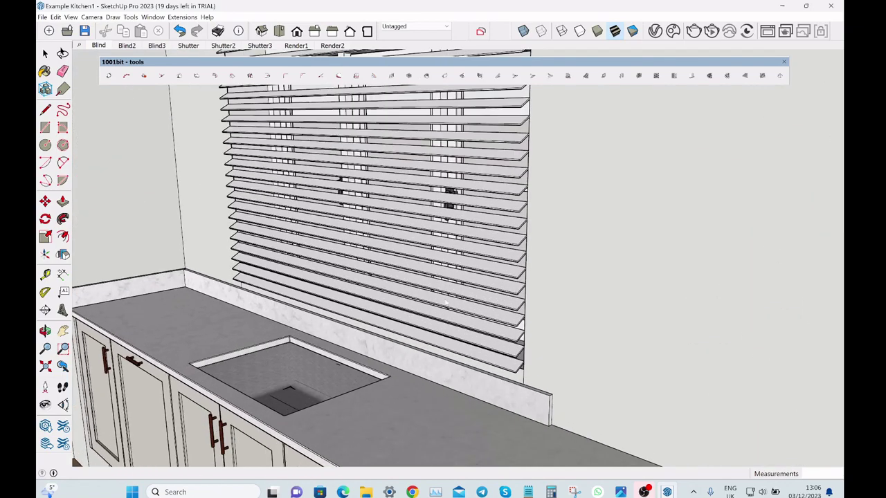
scroll(446, 302, "down", 5)
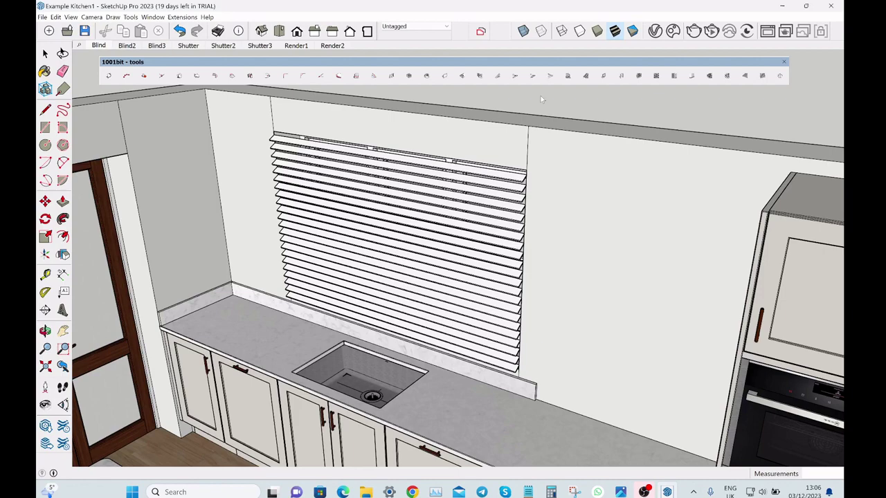
middle_click_drag(476, 163, 387, 208)
scroll(376, 242, "up", 3)
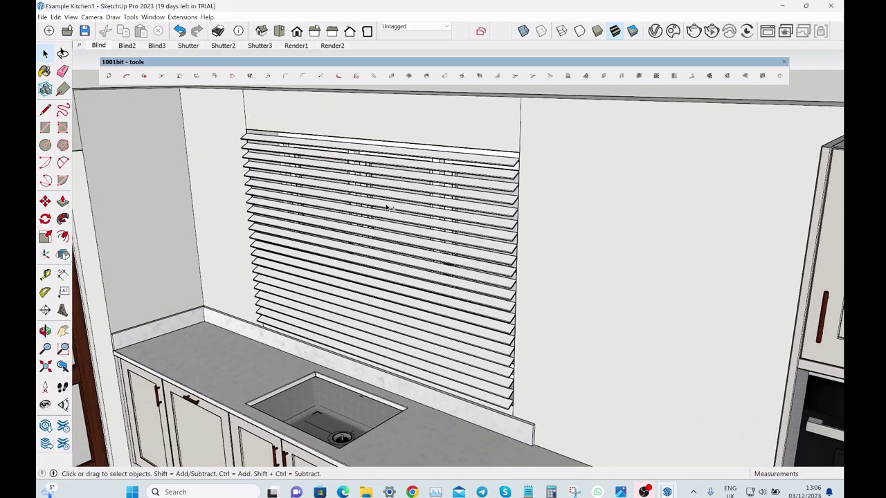
left_click(785, 62)
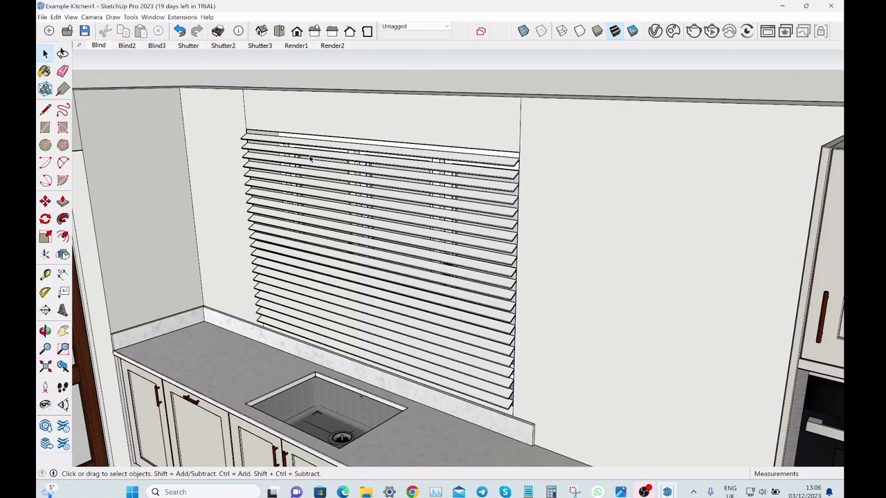
Step: Undo the louvres and regenerate them from the Extensions menu at 40/4/50 mm, 30° angle
left_click(180, 31)
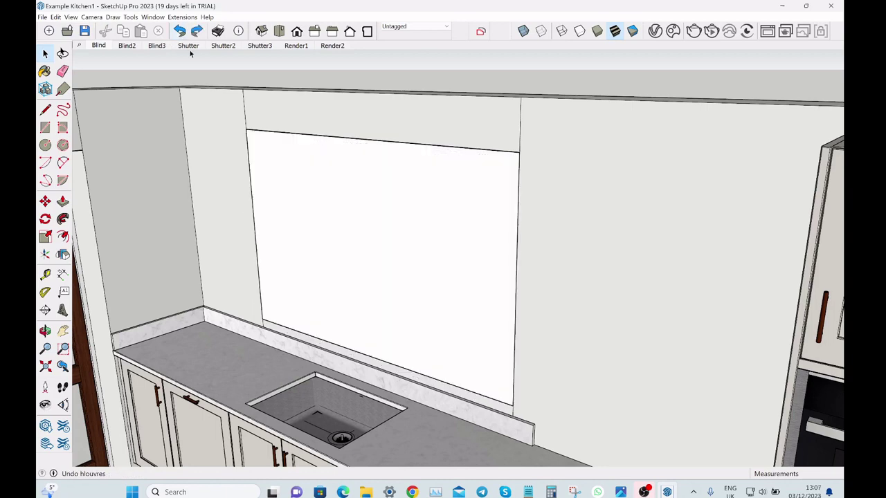
mouse_move(302, 185)
middle_mouse_down()
mouse_move(316, 170)
mouse_move(303, 171)
middle_mouse_up()
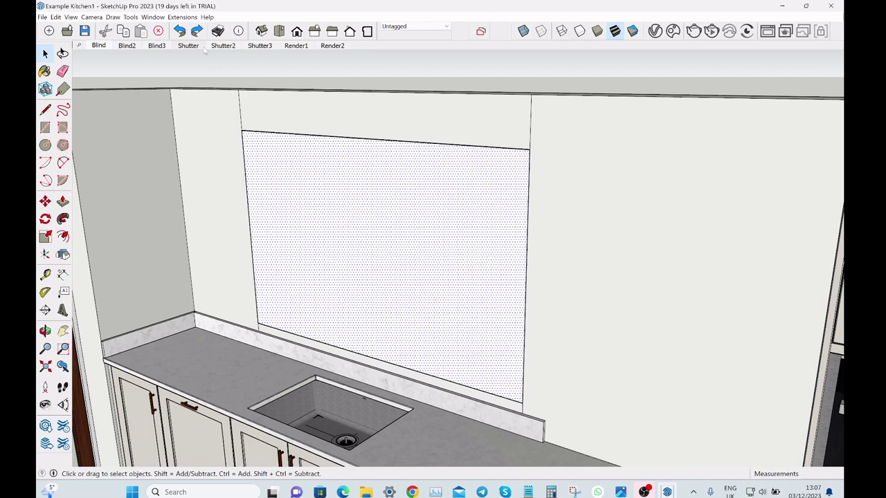
left_click(183, 17)
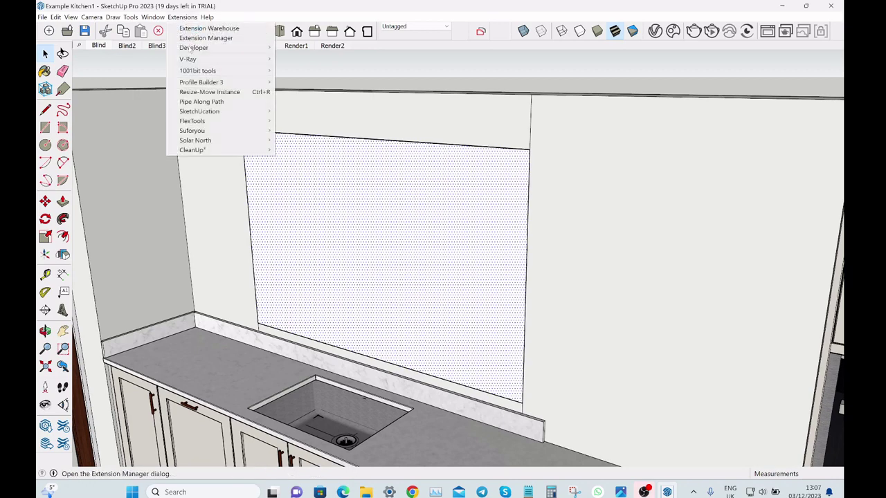
mouse_move(202, 72)
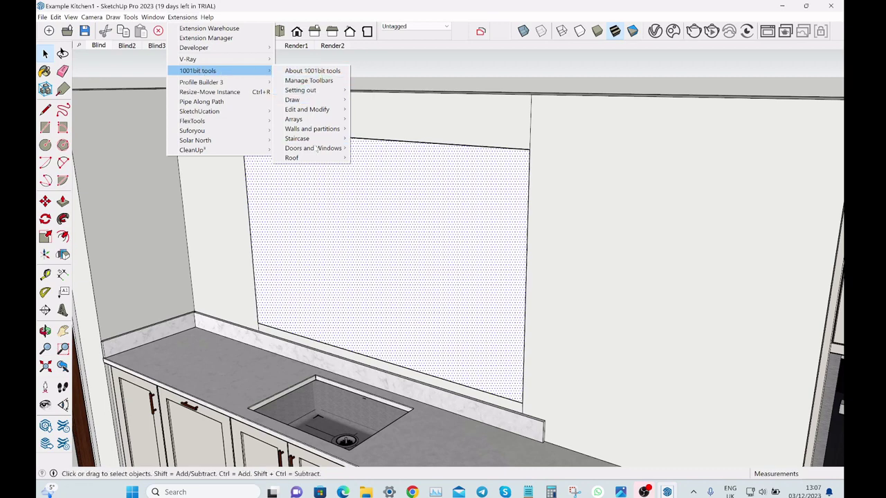
mouse_move(317, 148)
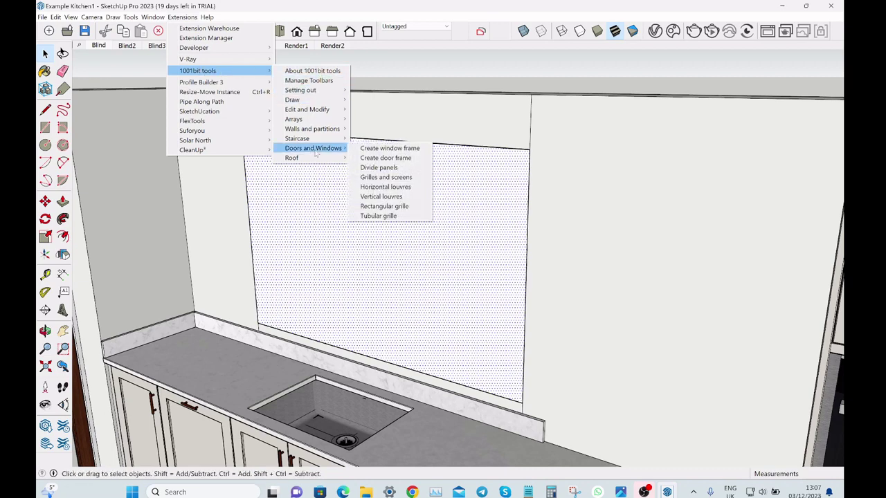
left_click(383, 187)
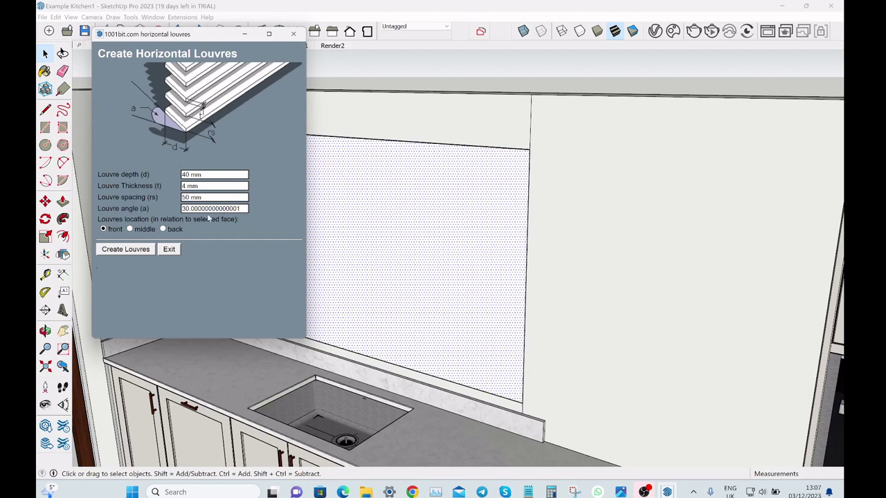
left_click(130, 250)
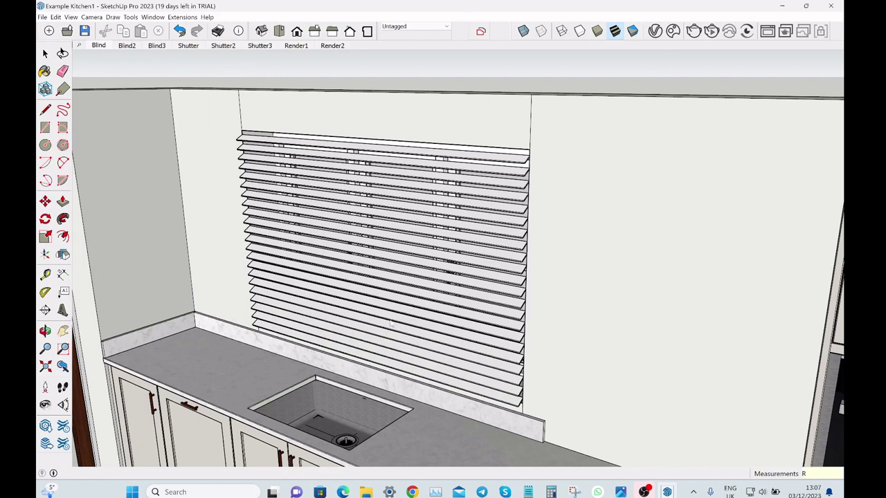
Step: Move the louvred blind about 199 mm back into the window reveal and deselect it
type("R")
key("space")
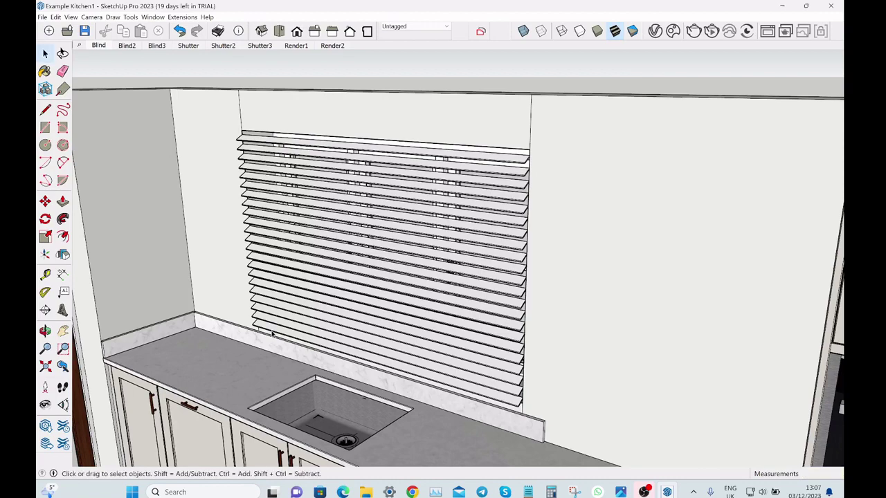
left_click(272, 334)
scroll(266, 342, "up", 3)
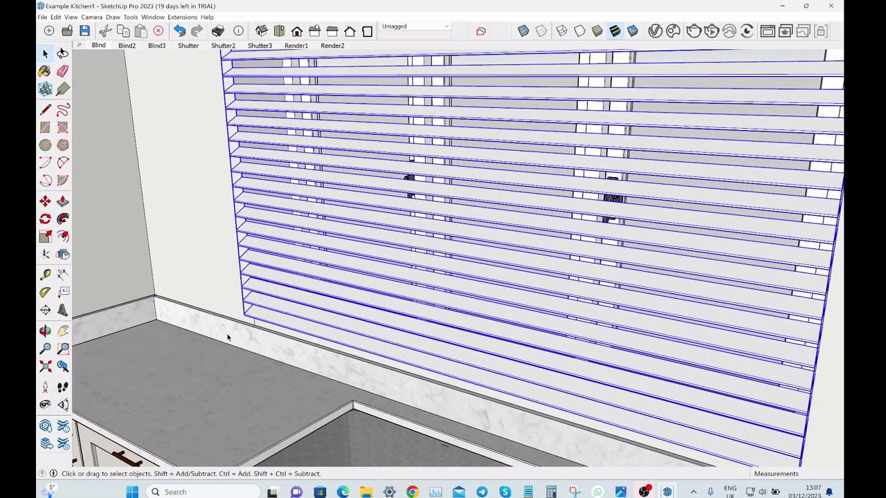
scroll(227, 337, "down", 2)
key("m")
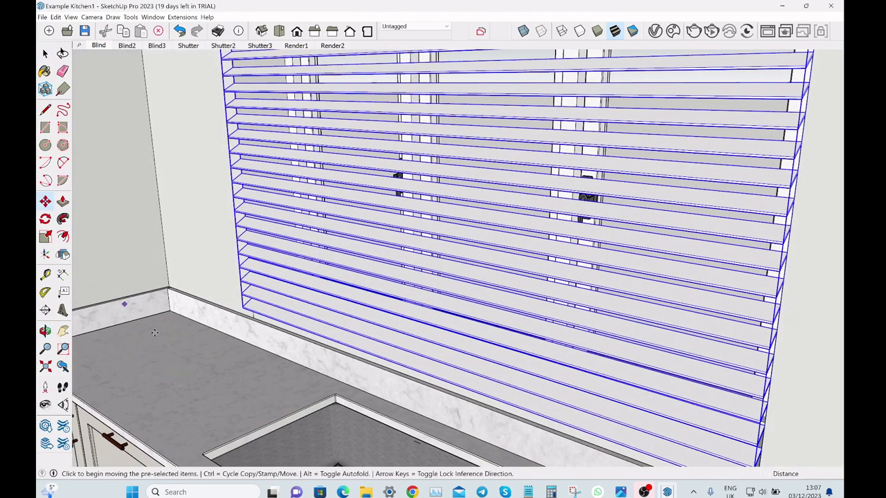
left_click(190, 387)
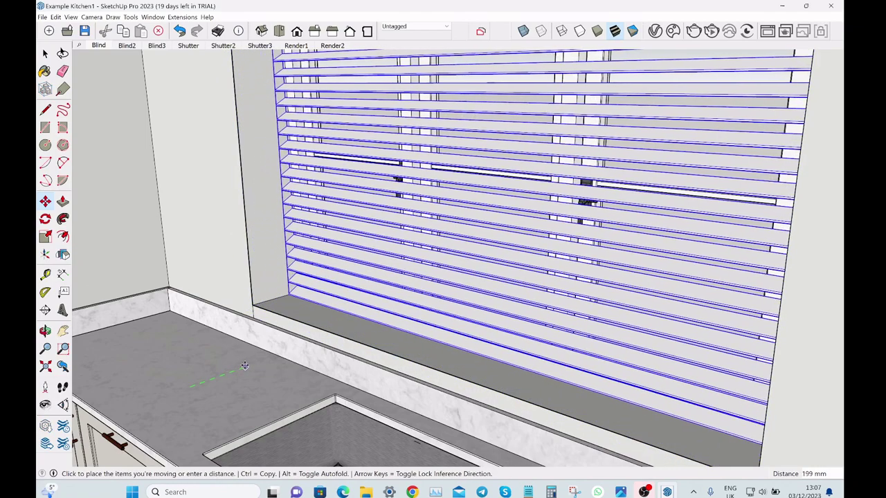
left_click(245, 365)
key("space")
middle_click_drag(245, 366, 346, 350)
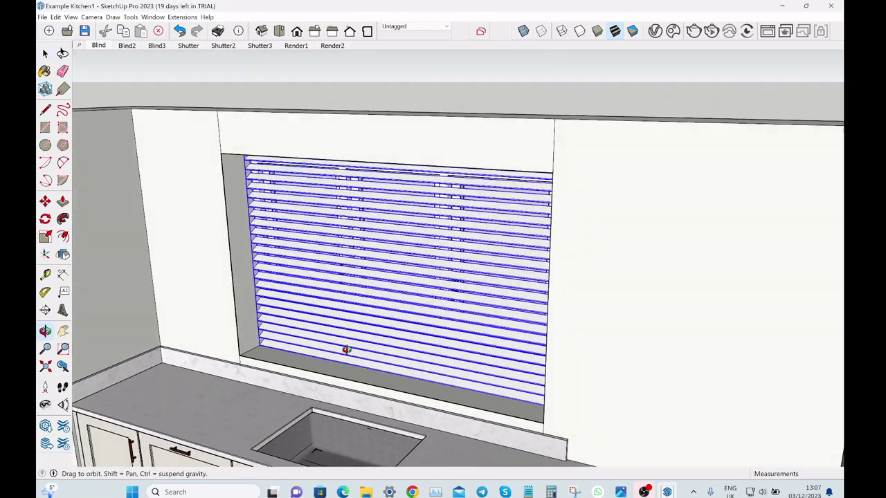
left_click(351, 110)
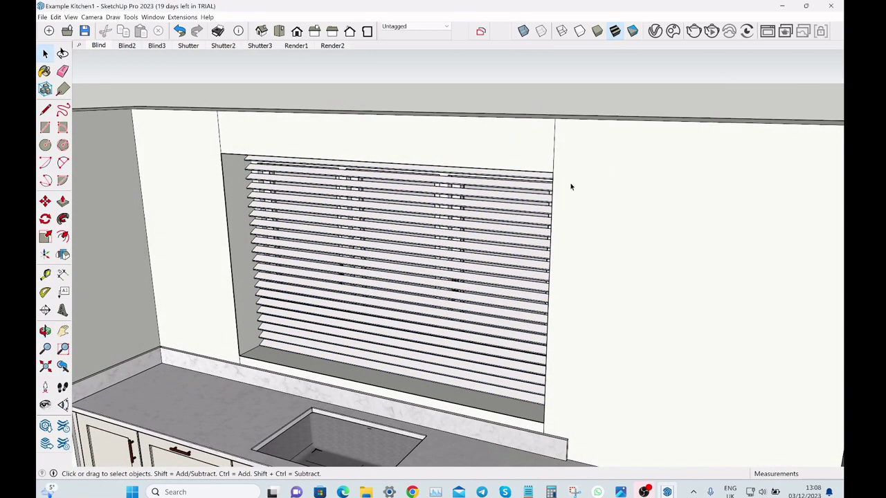
Step: With X-ray on, scale the blind from its bottom grip to 0.50 green scale
left_click(361, 266)
middle_click_drag(374, 295, 352, 273)
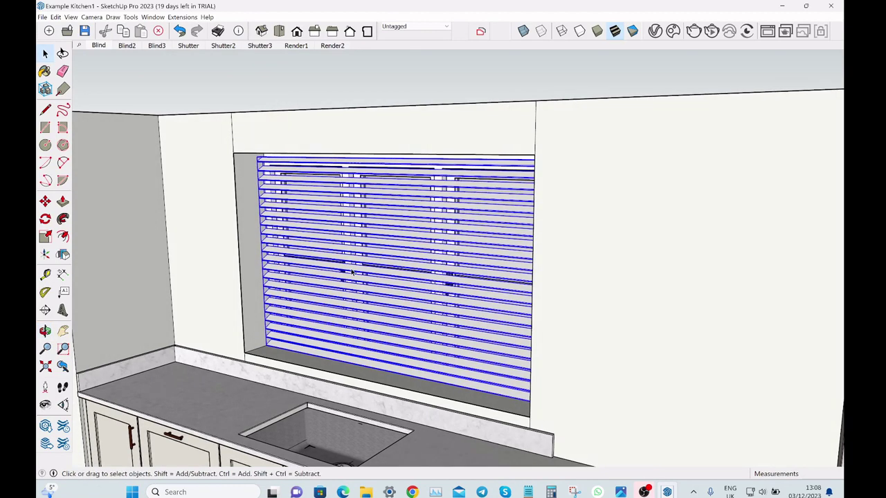
scroll(391, 299, "up", 3)
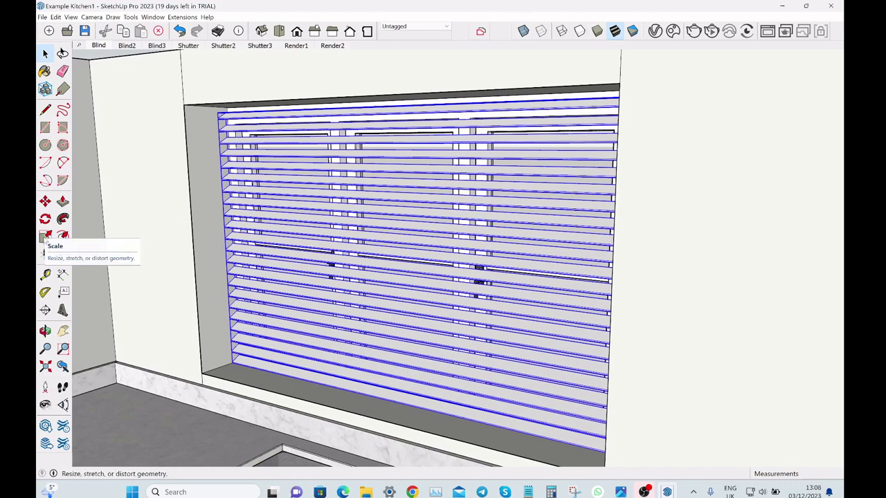
left_click(45, 237)
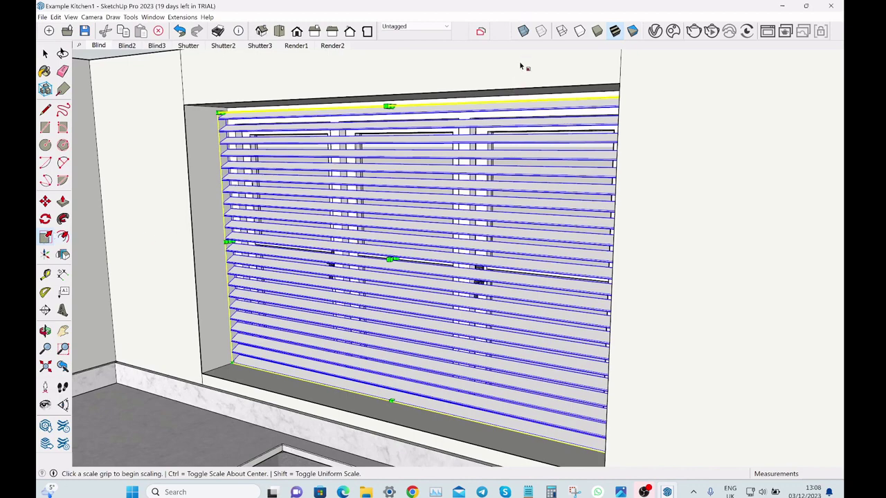
left_click(524, 32)
scroll(399, 415, "up", 5)
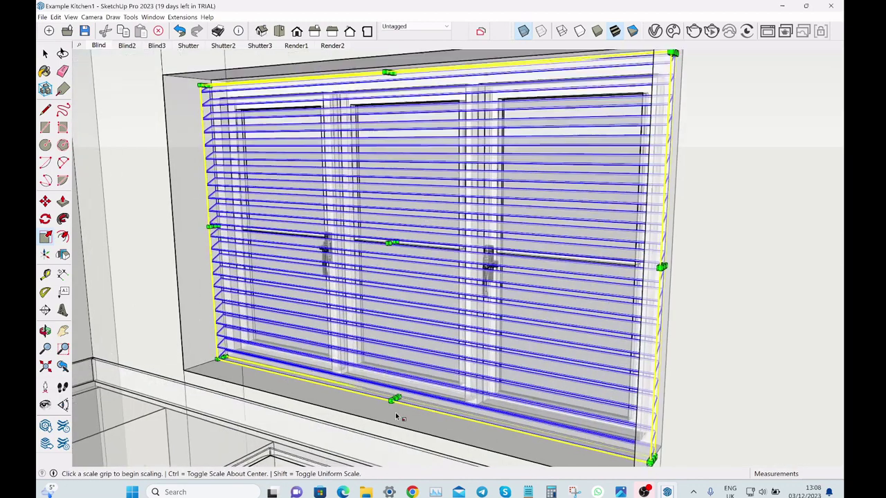
scroll(405, 391, "up", 5)
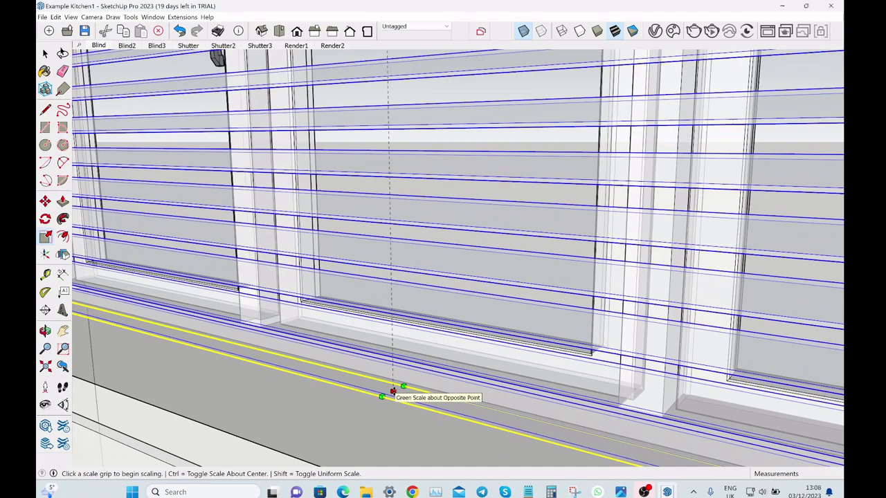
left_click(393, 392)
scroll(393, 391, "down", 8)
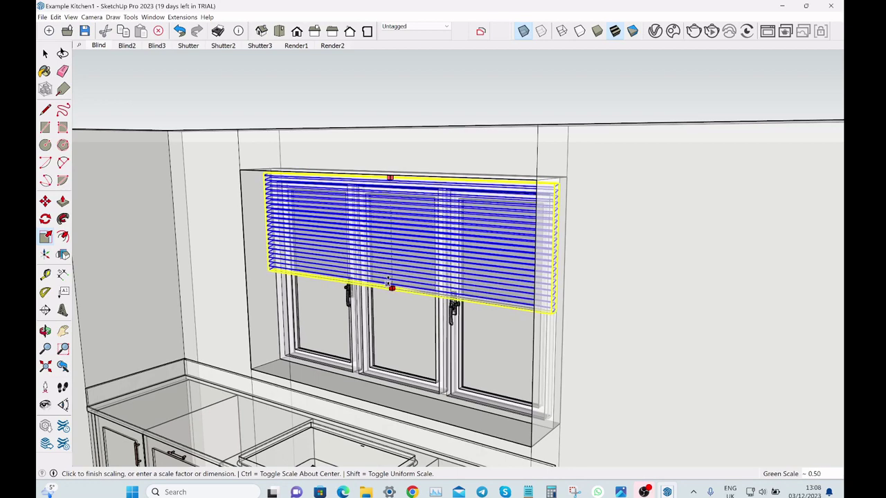
left_click(389, 284)
key("space")
left_click(357, 98)
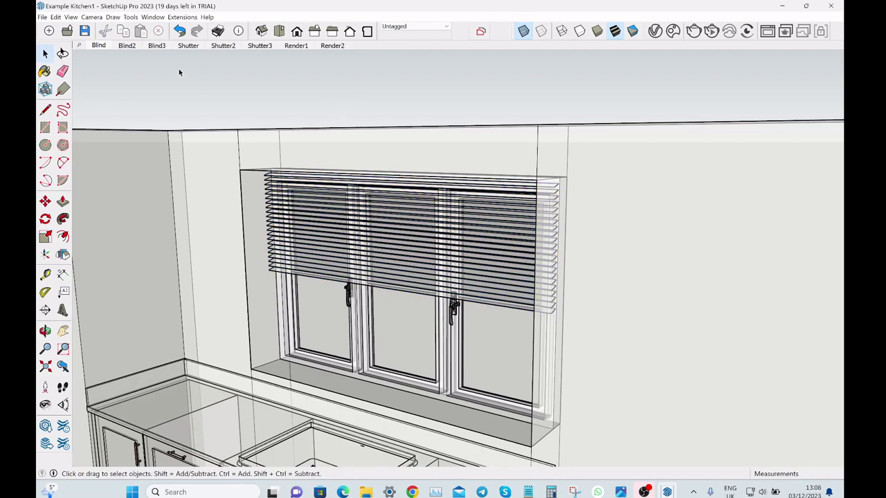
Step: Orbit and zoom around the half-height blind to a frontal view
scroll(458, 97, "up", 6)
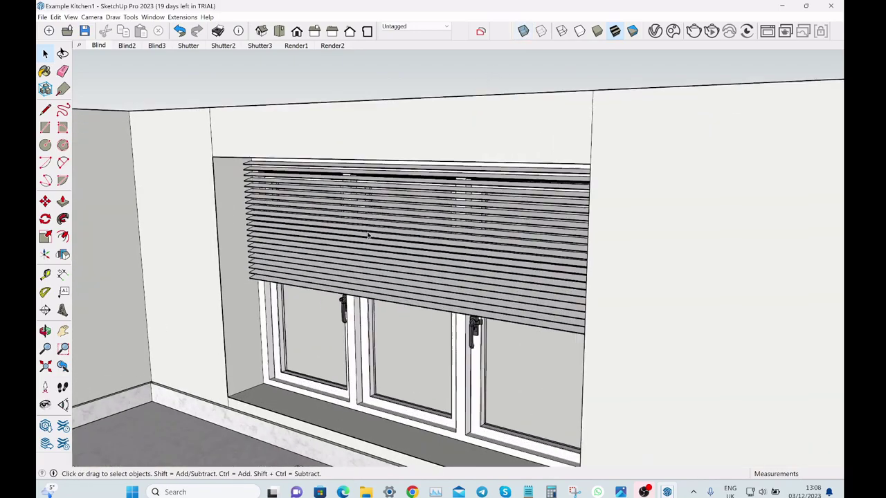
middle_click_drag(429, 145, 307, 259)
scroll(308, 286, "down", 3)
scroll(308, 286, "up", 4)
scroll(297, 158, "down", 2)
scroll(307, 258, "down", 2)
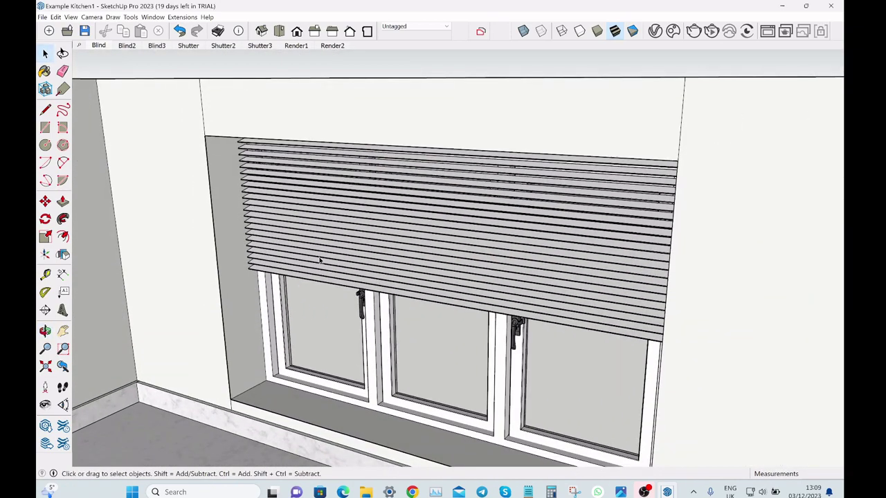
scroll(336, 213, "down", 2)
middle_click_drag(336, 213, 308, 174)
scroll(307, 174, "up", 2)
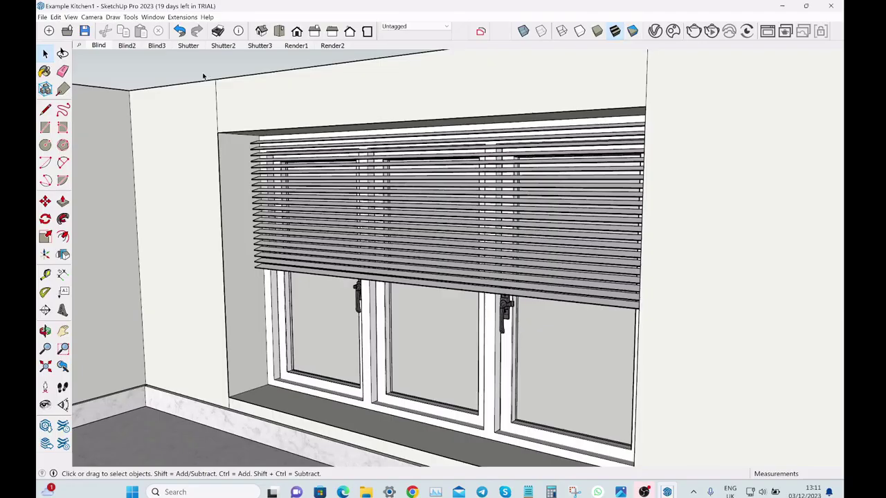
Step: Try scaling the blind, undo it with Ctrl+Z, and switch to the Blind2 scene
left_click(470, 255)
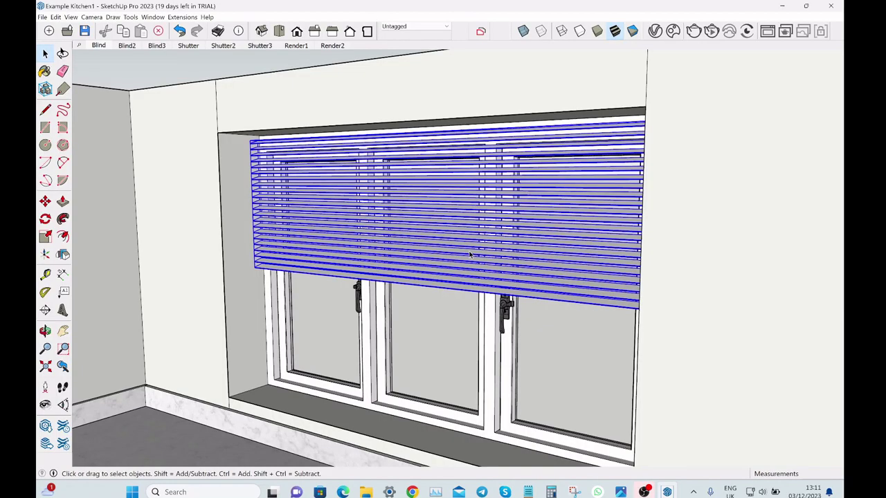
key("s")
scroll(470, 255, "up", 5)
middle_click_drag(470, 254, 406, 287)
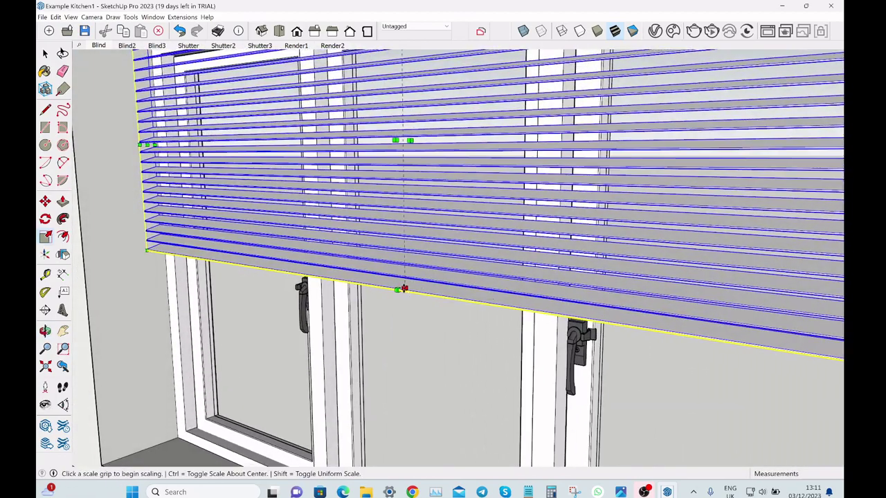
scroll(404, 288, "down", 3)
key("space")
scroll(395, 380, "down", 5)
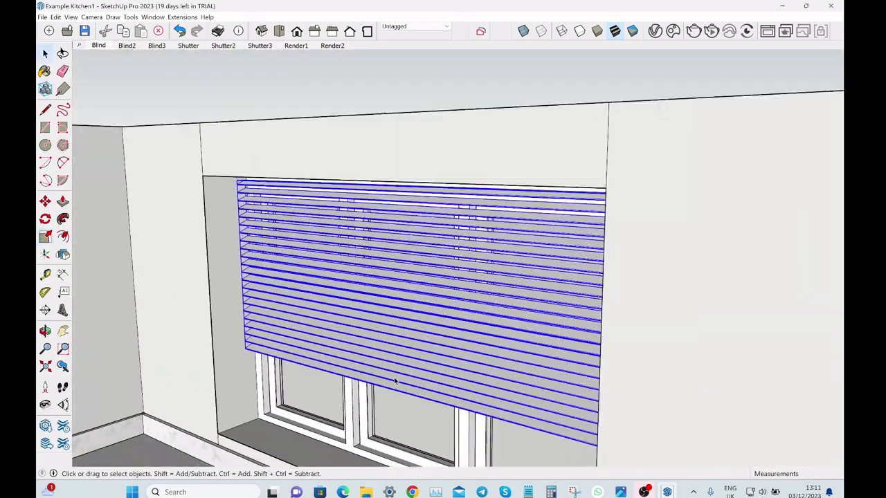
key("ctrl+z")
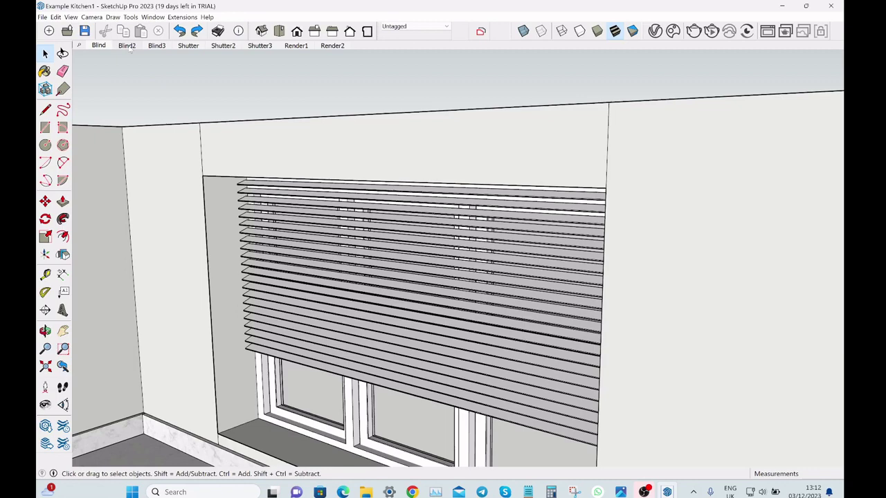
left_click(128, 47)
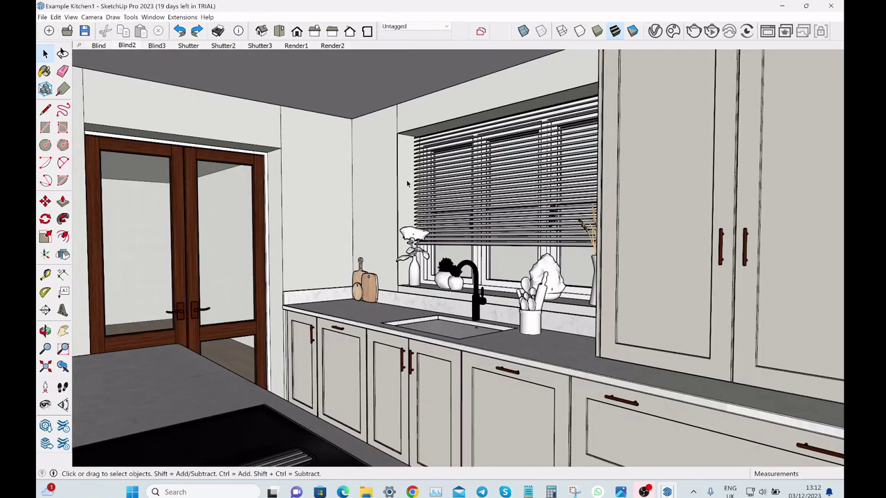
Step: Turn on sun shadows for 11/08 at 13:30 in the Shadows panel, then close the tray
key("shift+t")
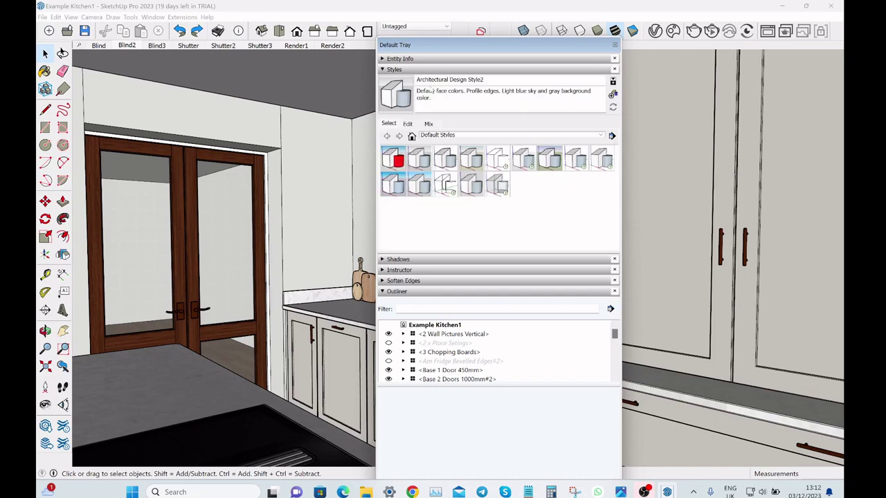
left_click(419, 70)
left_click(415, 80)
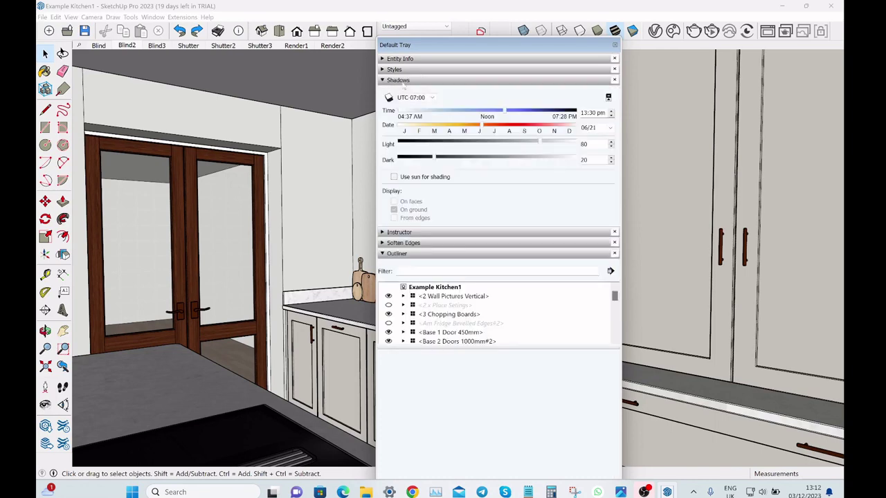
left_click(389, 97)
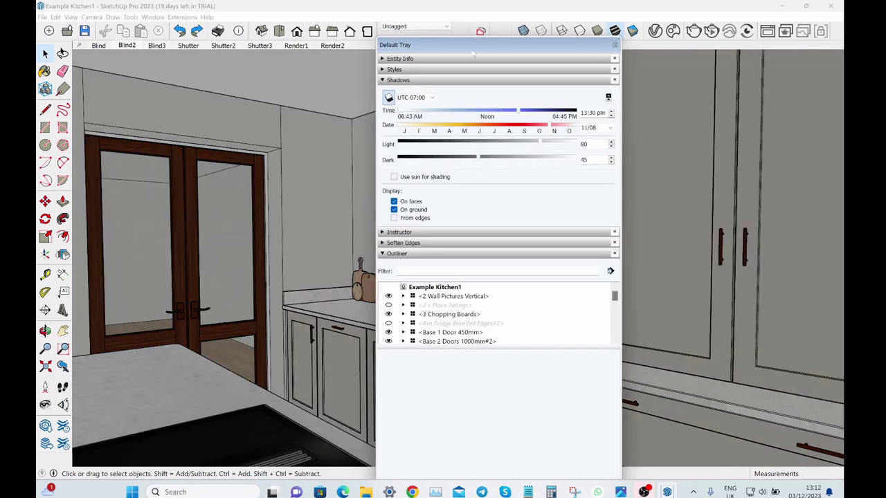
left_click_drag(473, 53, 636, 68)
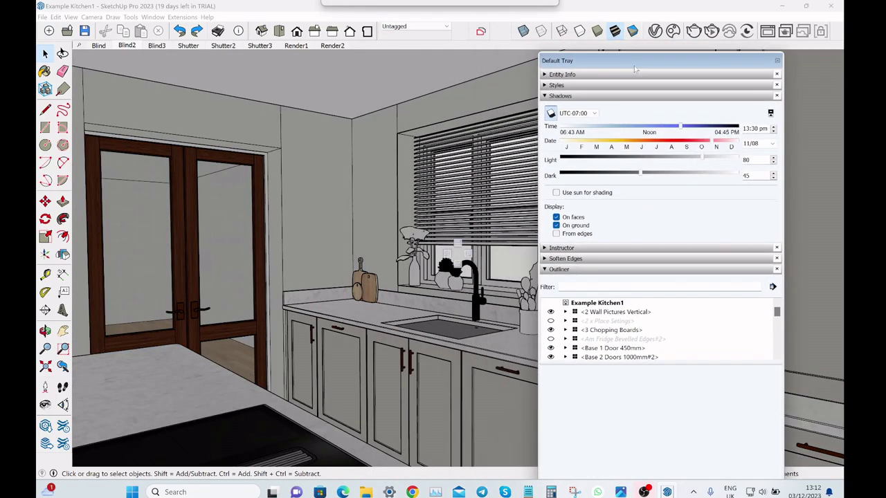
left_click(777, 60)
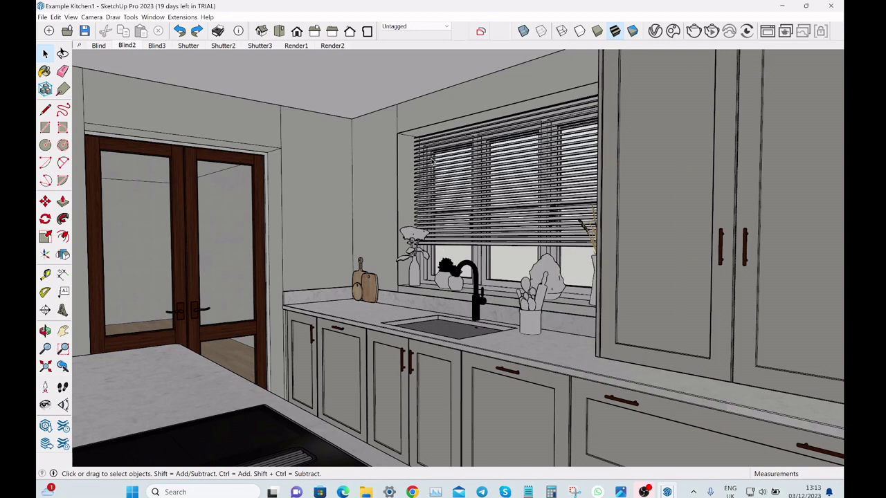
Step: Set the model's solar north from the countertop so sunlight falls across the kitchen
right_click(334, 32)
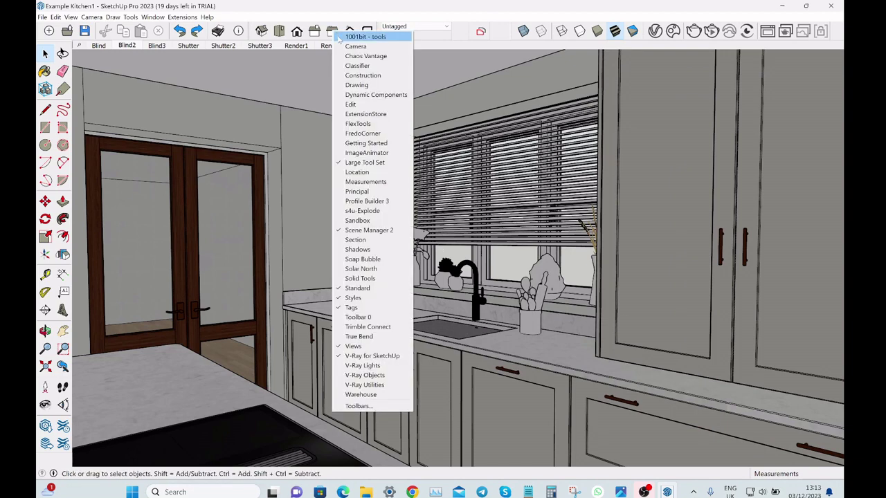
left_click(371, 270)
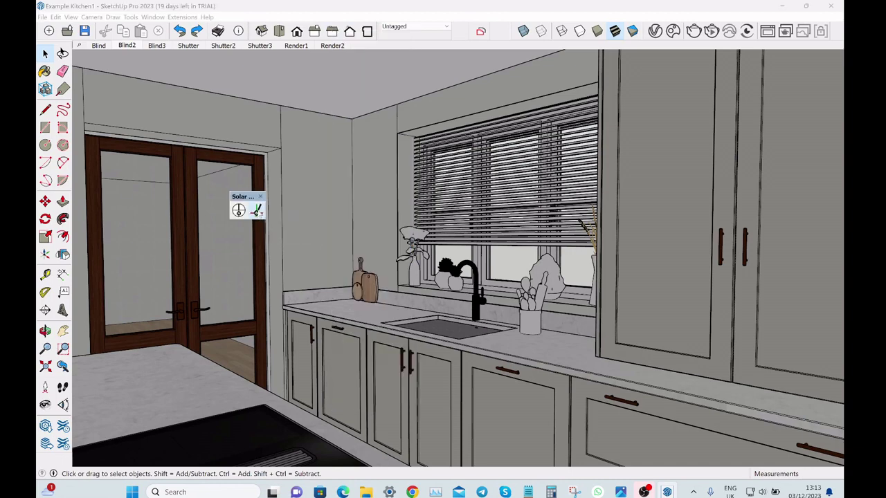
left_click(257, 210)
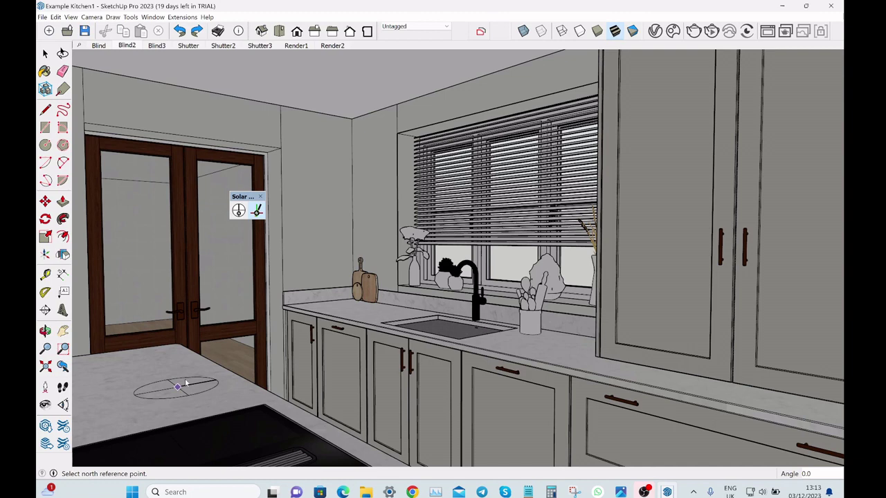
left_click(153, 376)
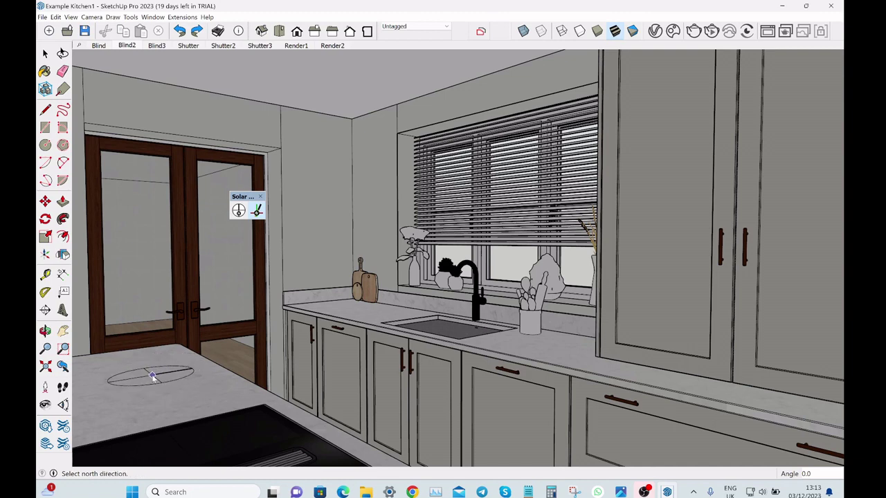
left_click(90, 386)
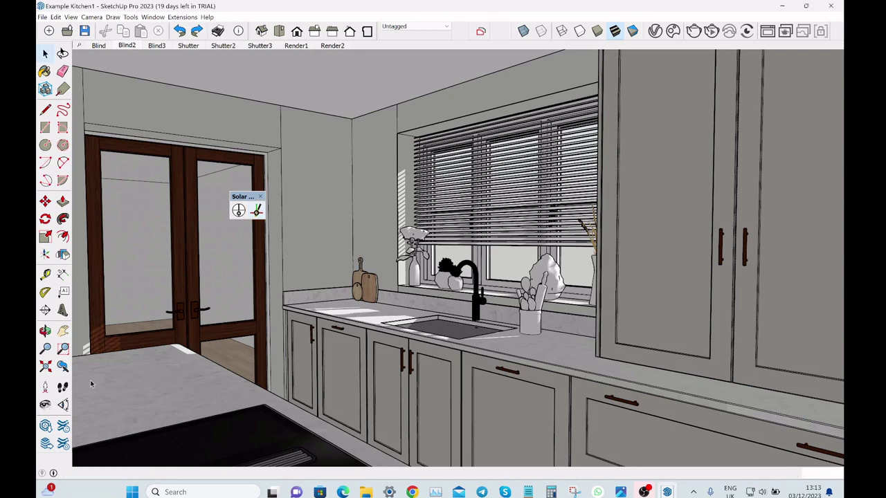
Step: Close the Solar North toolbar and update the Blind2 scene with the new shadows
left_click(261, 197)
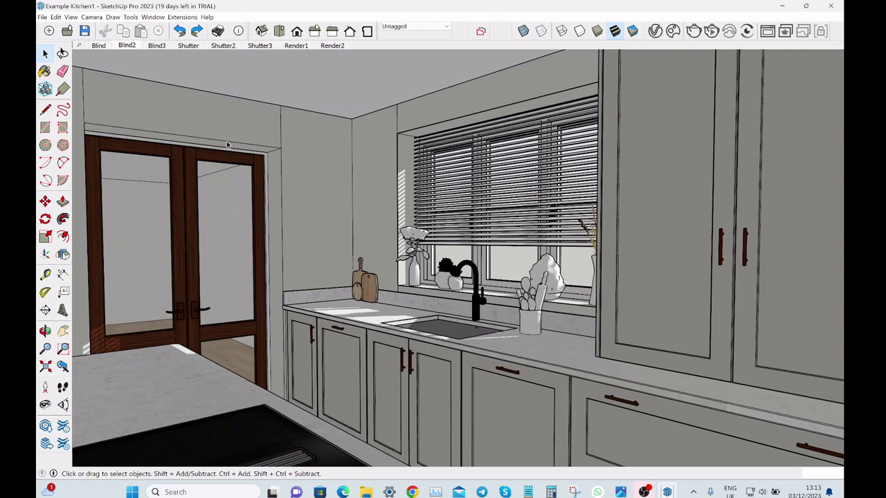
right_click(138, 46)
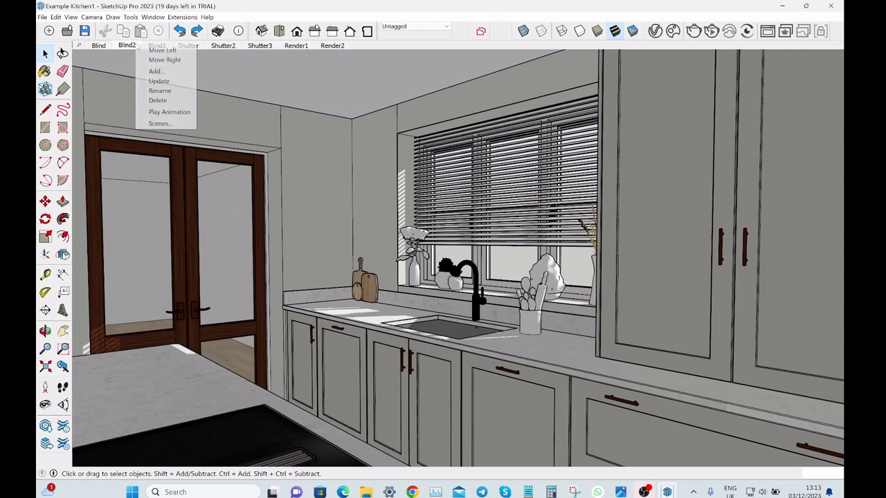
left_click(165, 81)
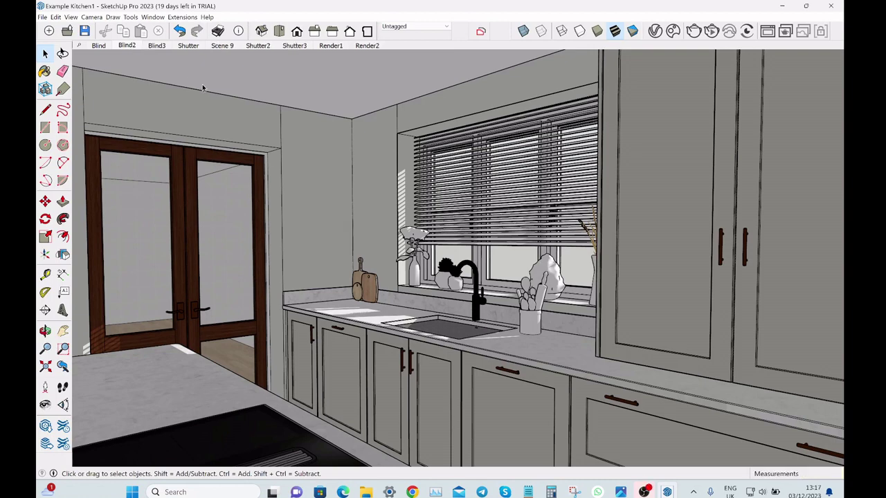
Step: Go to Scene 9 and delete the kitchen tap in front of the window
left_click(222, 45)
middle_click_drag(346, 142, 456, 139)
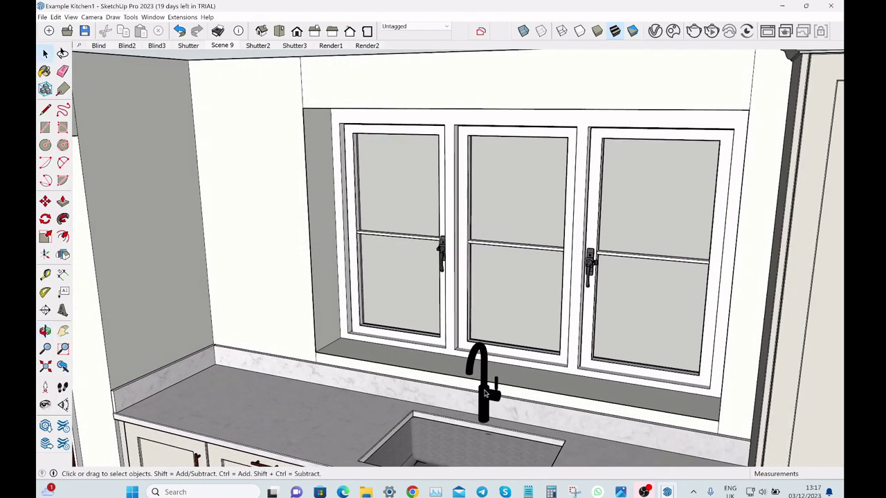
left_click(485, 392)
key("Delete")
Step: Measure the 1740 mm window width and divide it by 3 to get 580 mm panels
key("t")
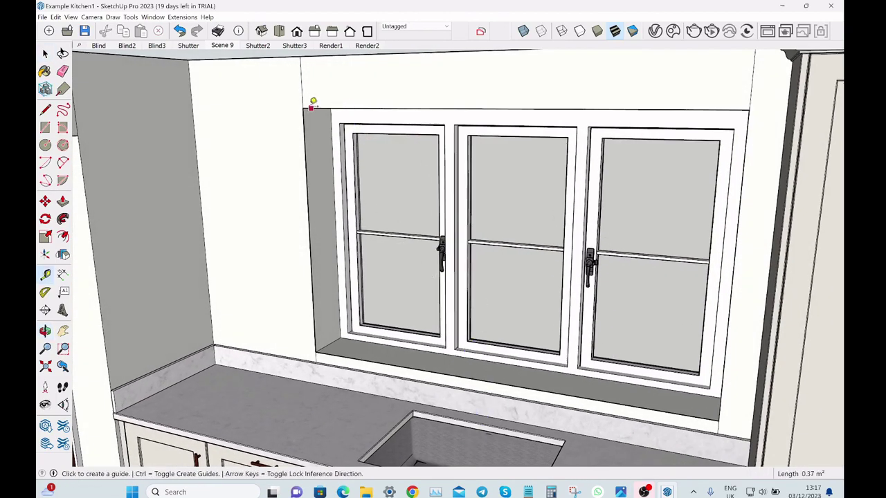
left_click(303, 109)
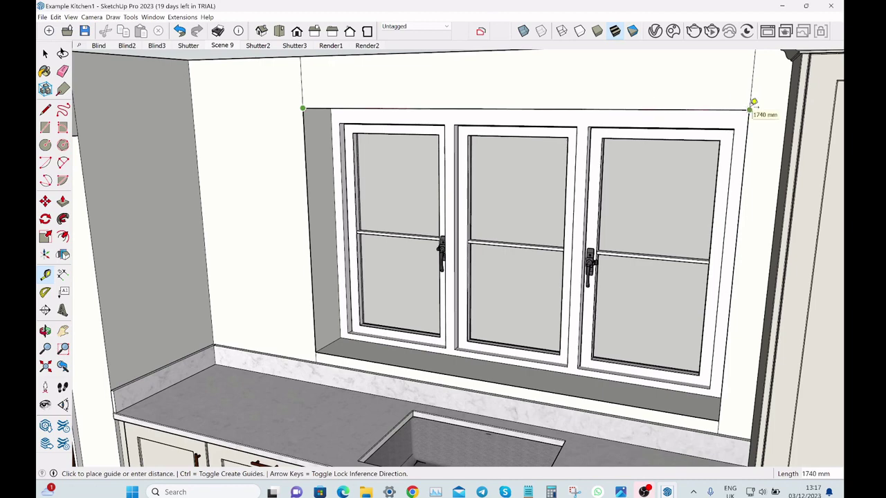
key("space")
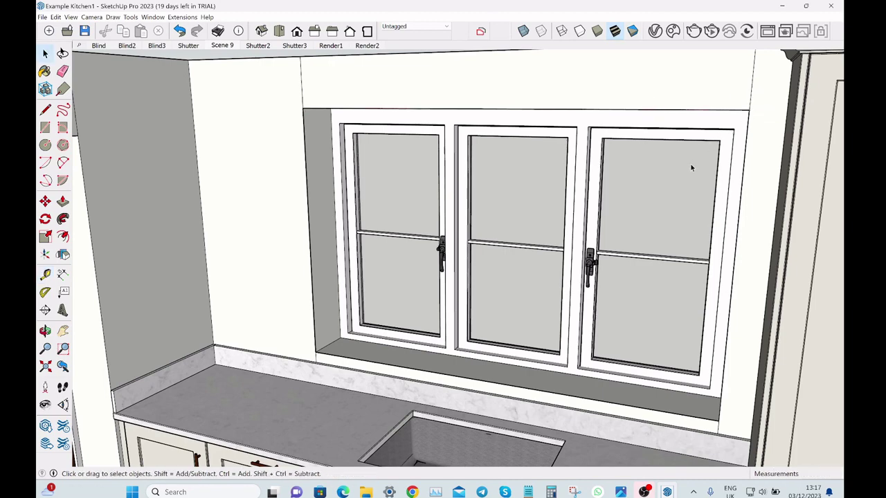
key("XF86Calculator")
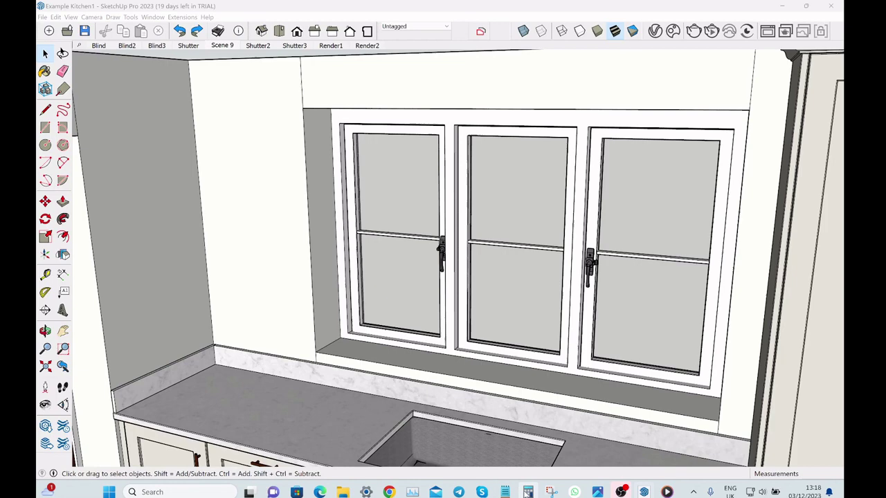
type("1740 ÷ ")
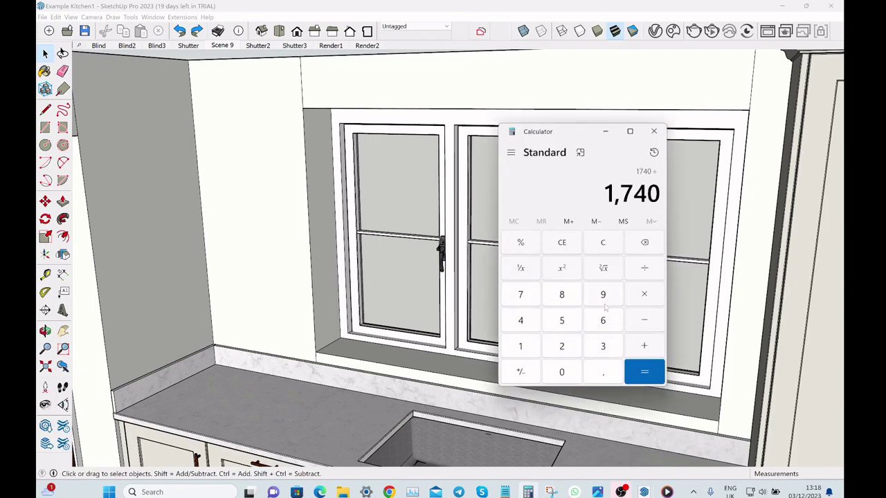
type("3")
key("Return")
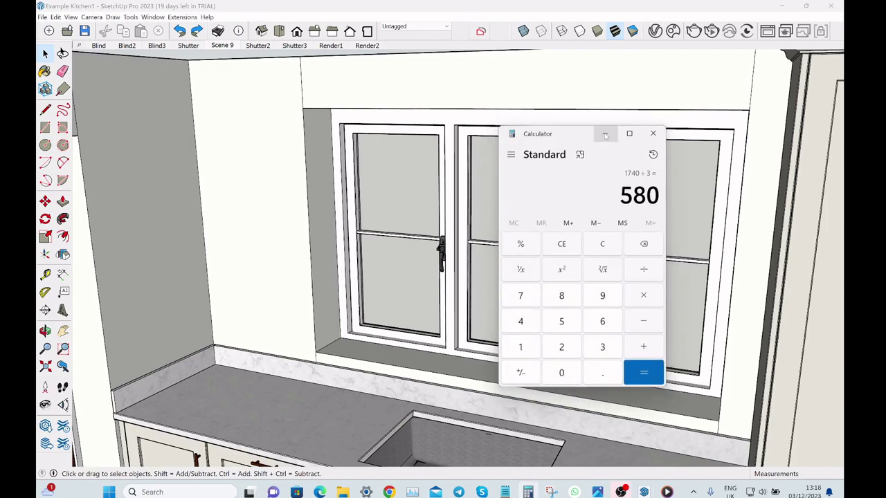
left_click(606, 132)
key("r")
left_click(303, 108)
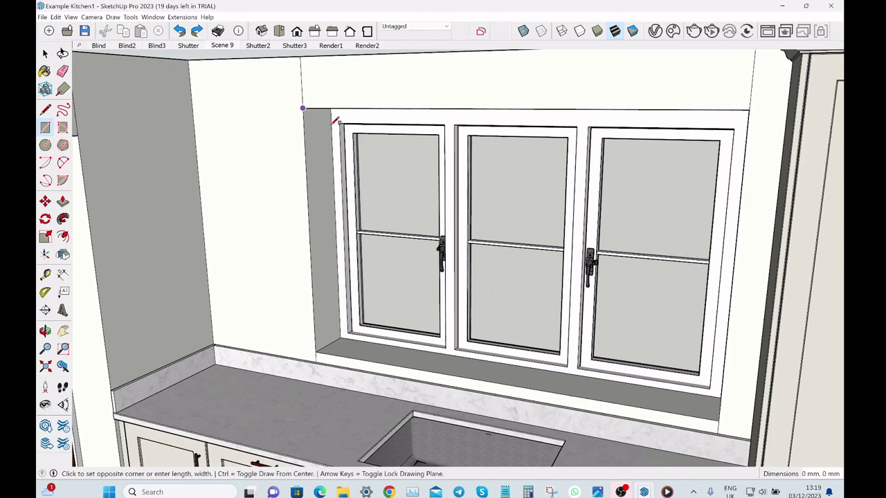
Step: Draw a 580 by 1100 mm rectangle from the window's top-left corner and select it
left_click(432, 372)
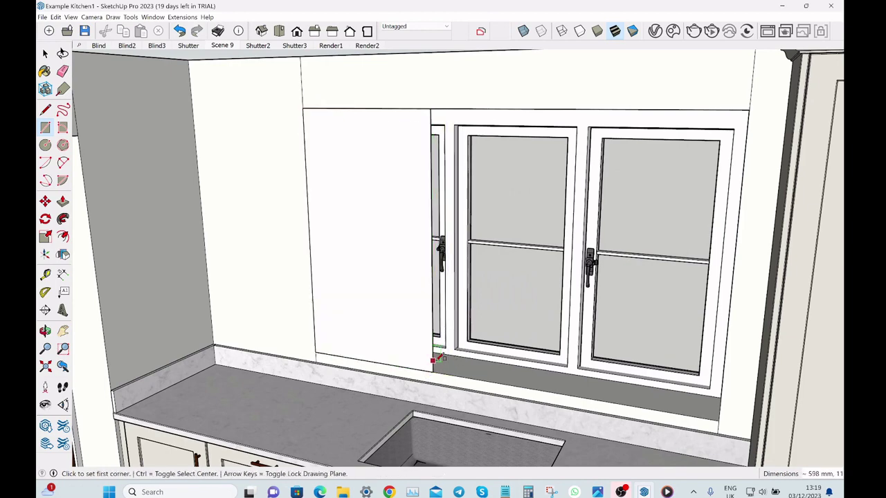
type("580,1100")
key("Return")
key("space")
scroll(401, 308, "down", 1)
left_click(399, 315)
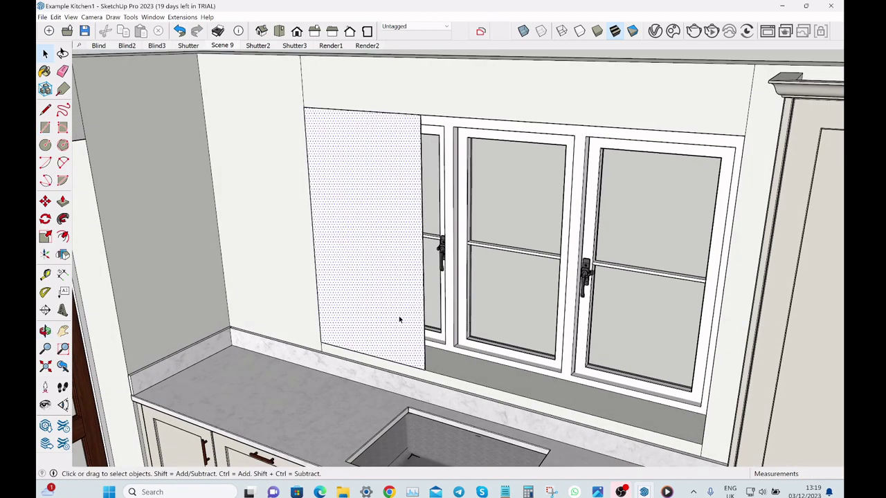
scroll(410, 314, "up", 3)
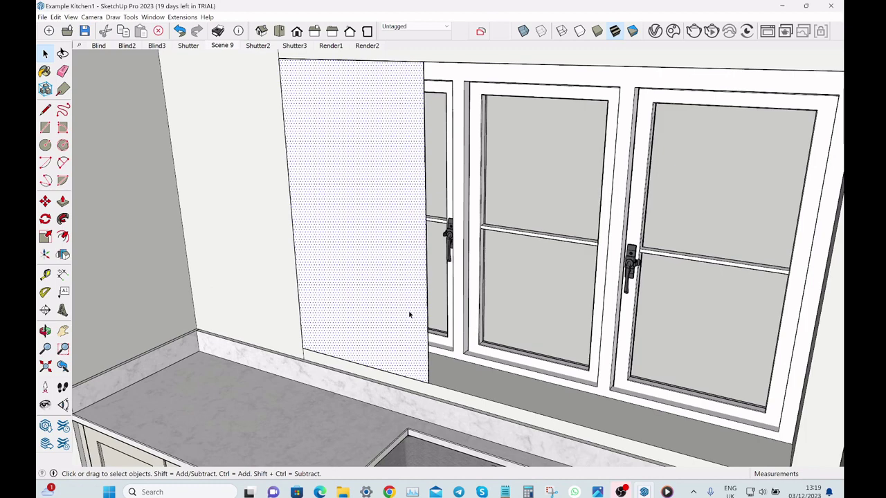
Step: Push/Pull the panel face out to a 31 mm thickness
key("p")
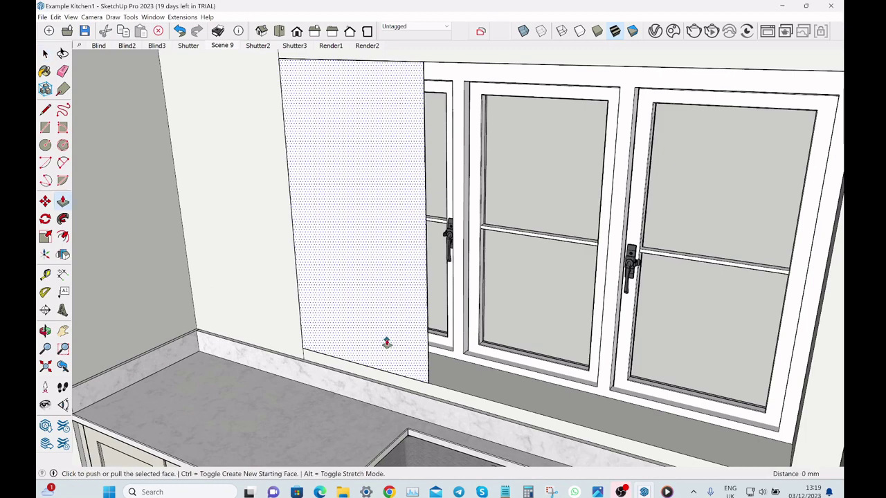
key("space")
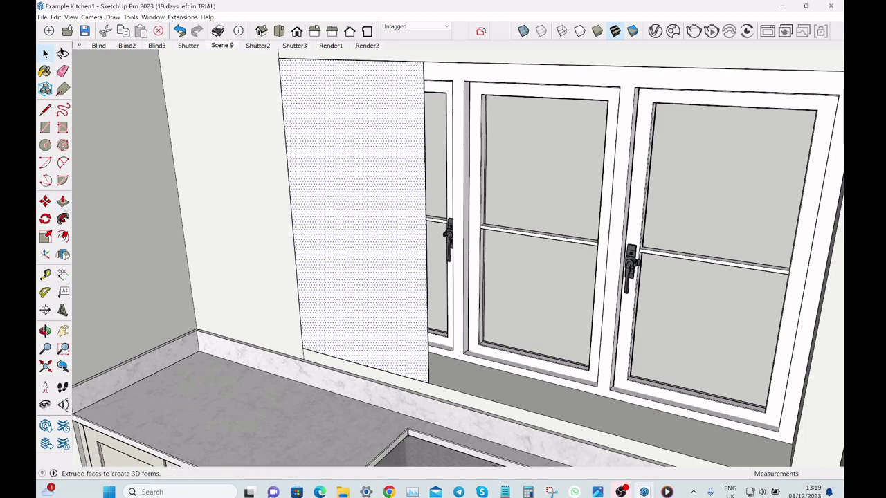
key("p")
left_click(376, 347)
left_click(378, 350)
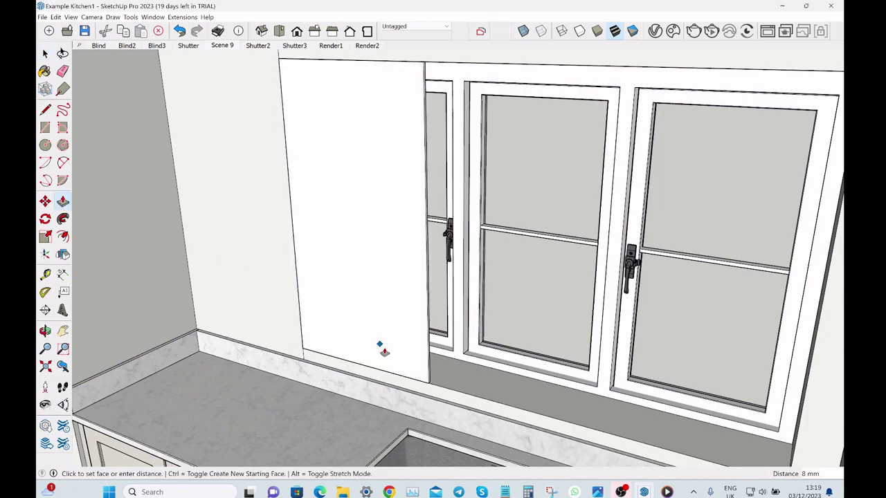
type("31")
key("Return")
key("space")
scroll(390, 289, "down", 3)
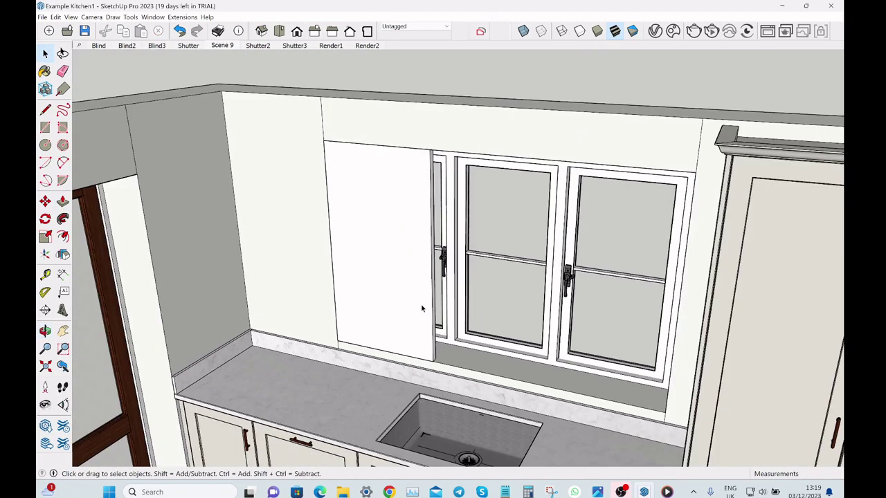
left_click(384, 265)
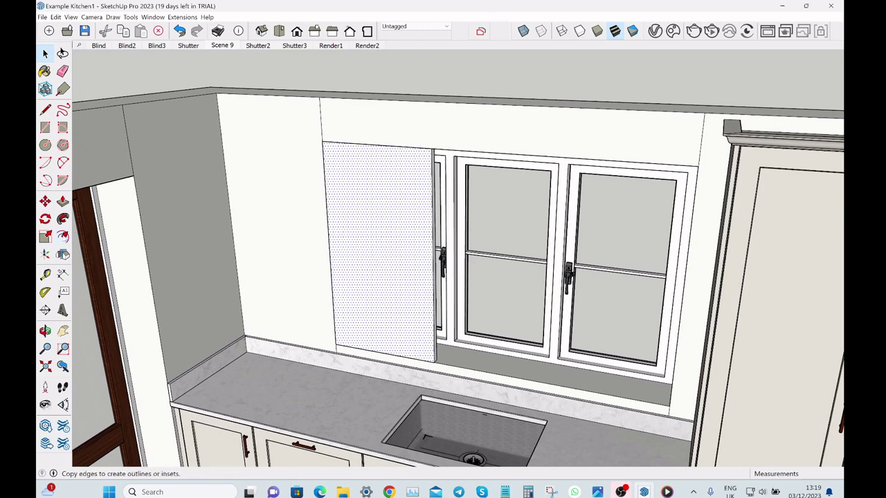
Step: Offset the panel face's edges inward by 30 mm
left_click(63, 236)
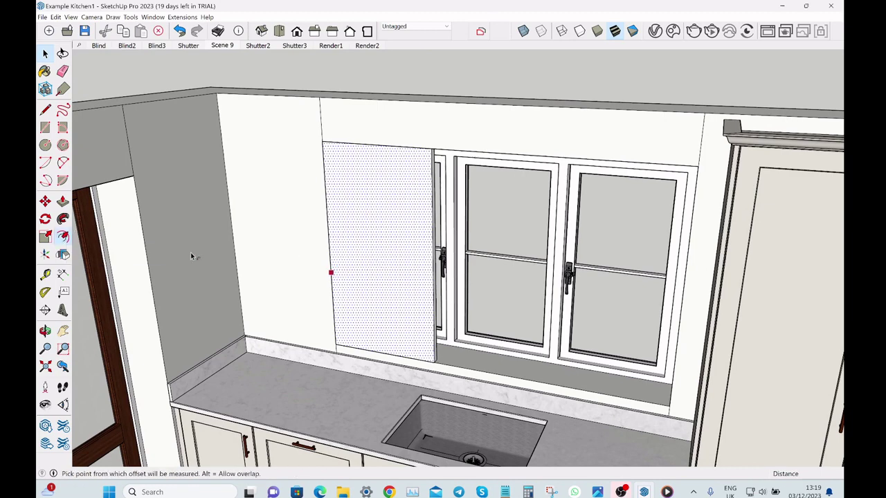
left_click(333, 297)
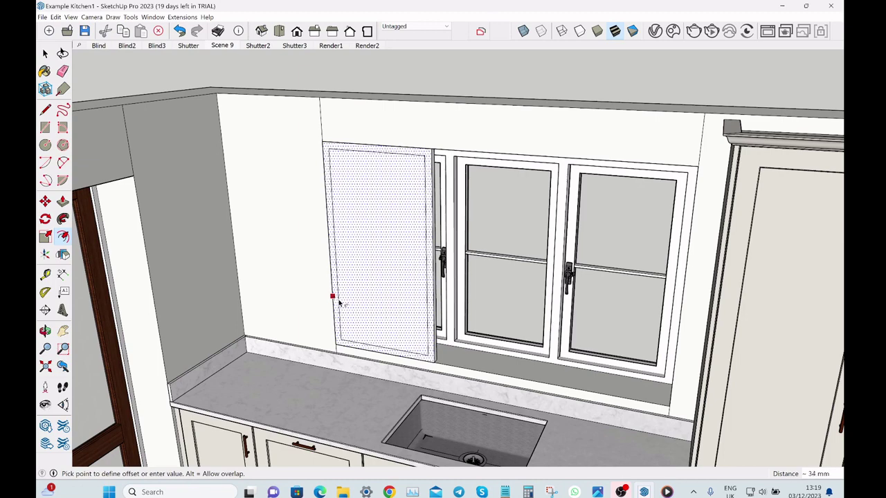
type("30")
key("Return")
key("space")
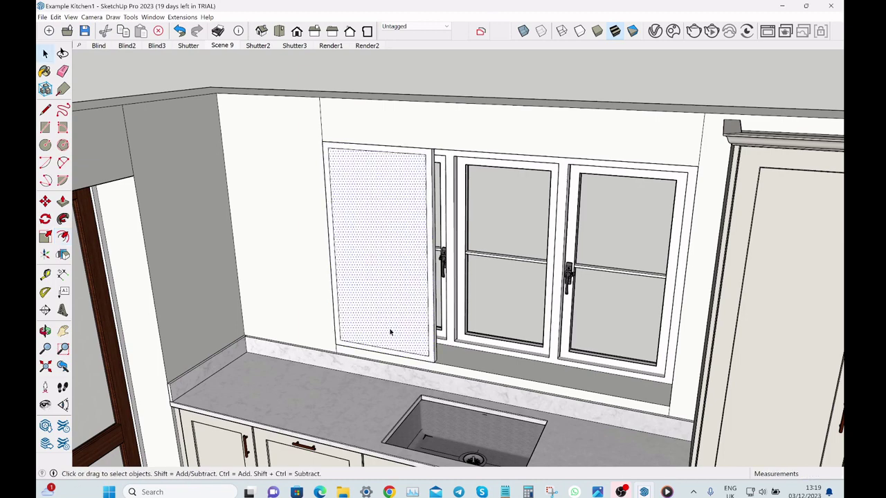
scroll(390, 331, "up", 5)
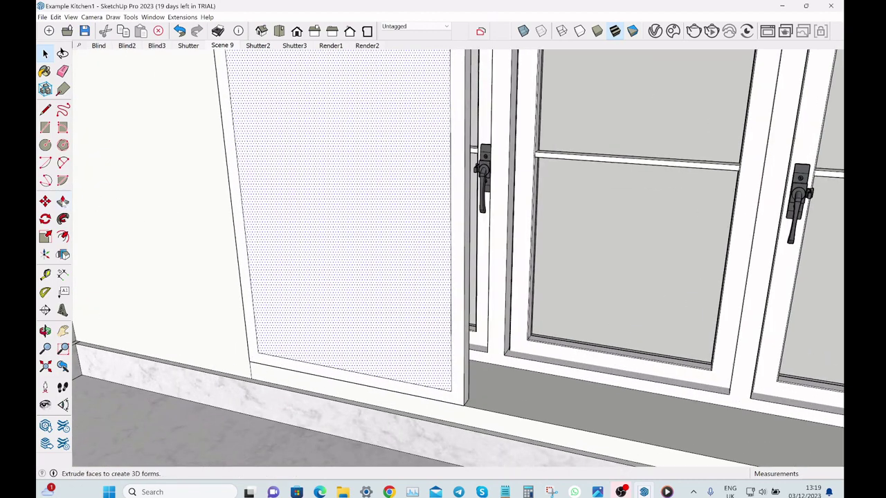
Step: Push the inner face through the panel to open the frame's centre
left_click(62, 202)
left_click(383, 358)
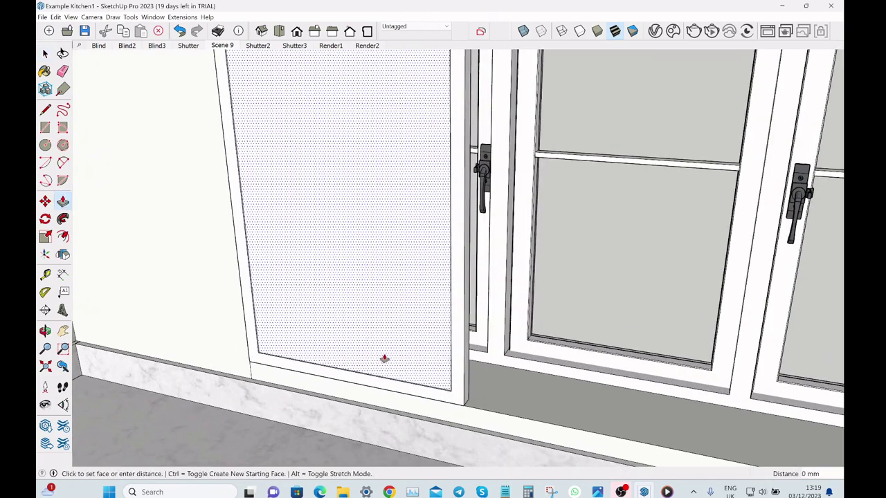
left_click(361, 313)
key("space")
scroll(360, 291, "down", 5)
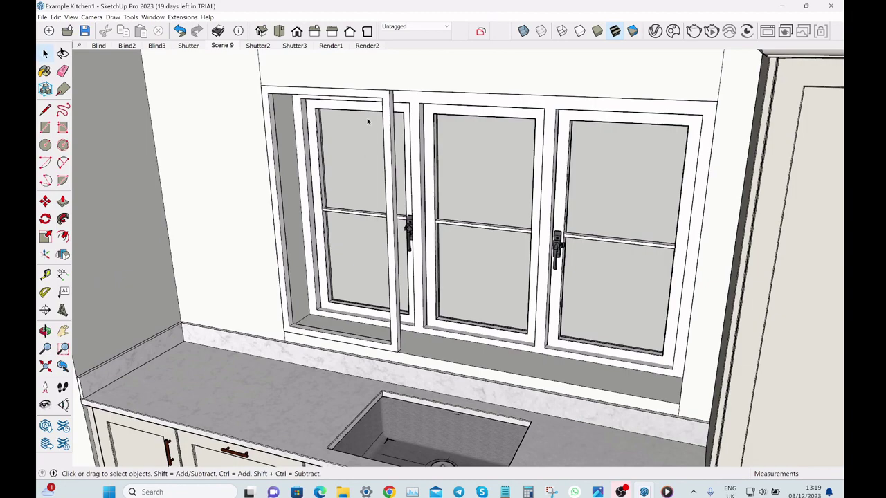
left_click(387, 105)
Step: Align the view square to the left window sash and clear the selection
right_click(387, 105)
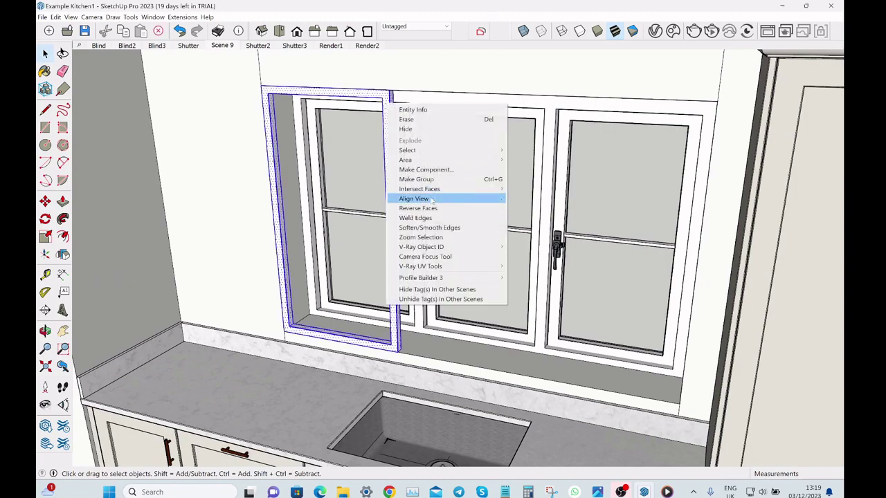
left_click(489, 169)
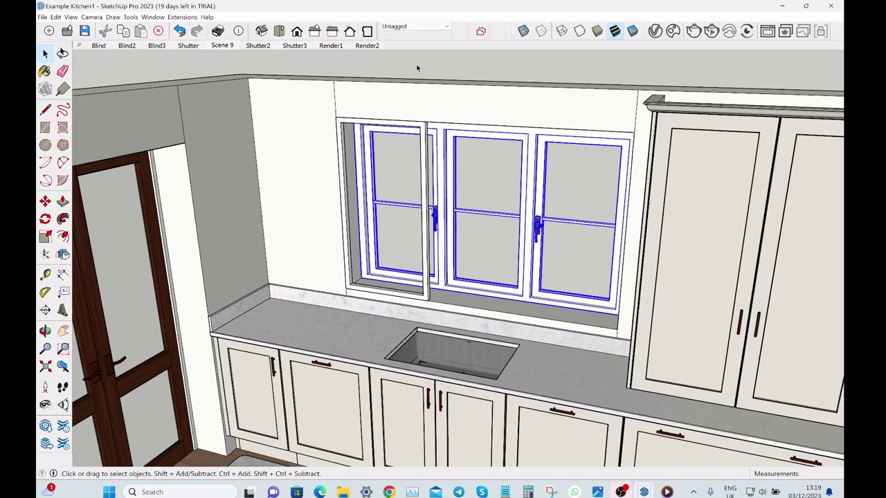
key("ctrl+t")
scroll(348, 159, "up", 3)
key("r")
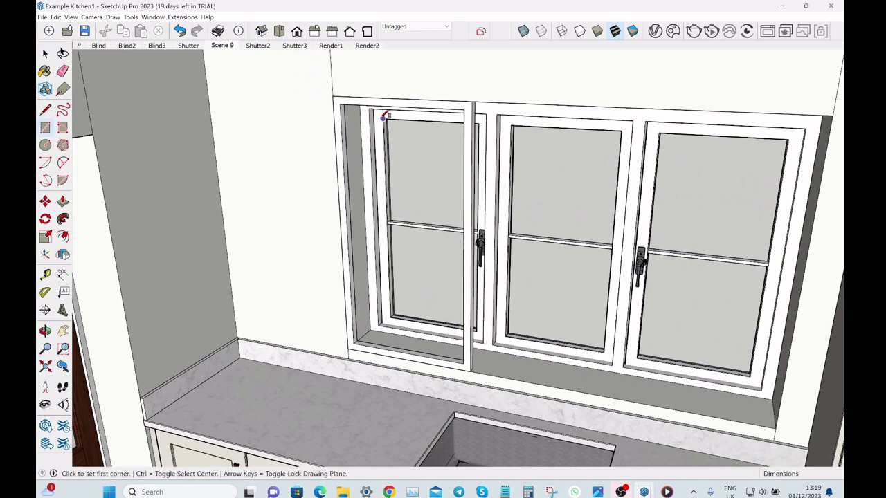
key("space")
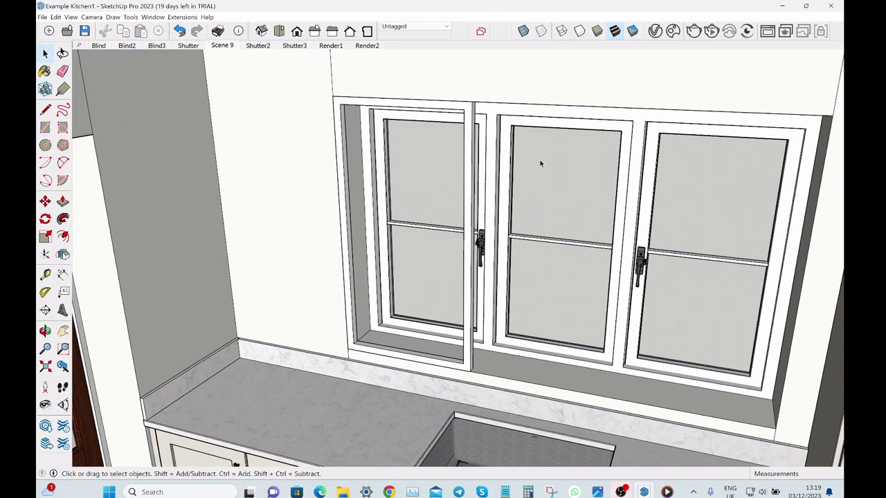
Step: Delete the window frames, glass panels and the right-hand recess
left_click(541, 163)
key("Delete")
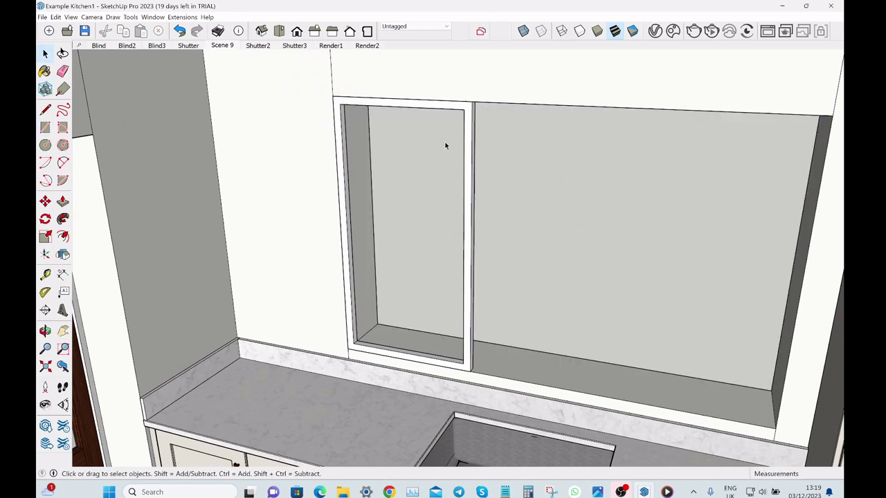
left_click(482, 85)
key("Delete")
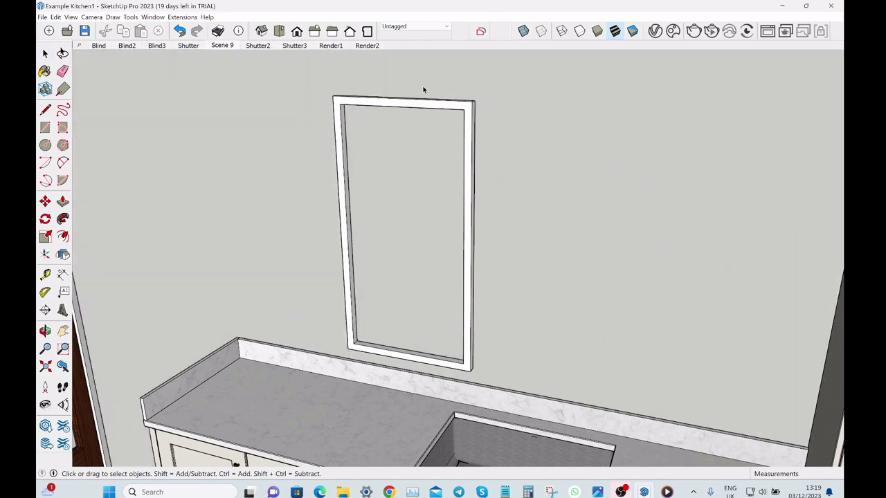
Step: Draw a rectangle filling the frame's inner opening and select the new face
key("r")
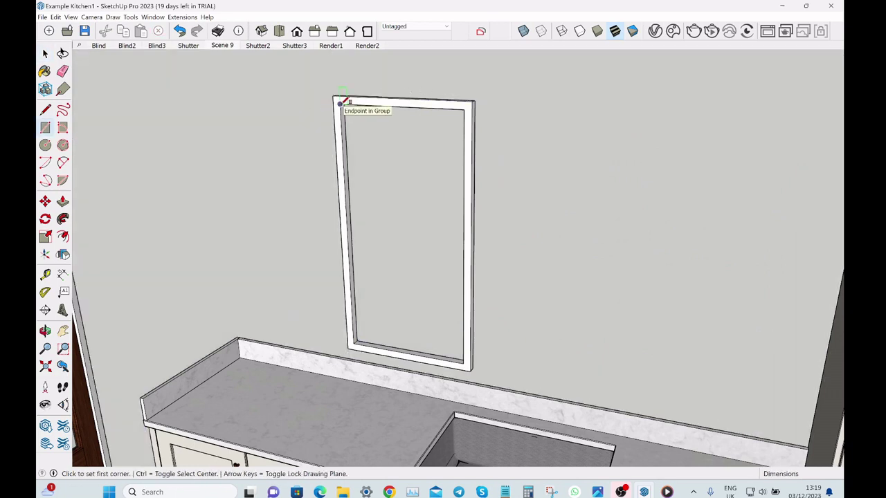
left_click(339, 105)
left_click(468, 361)
key("space")
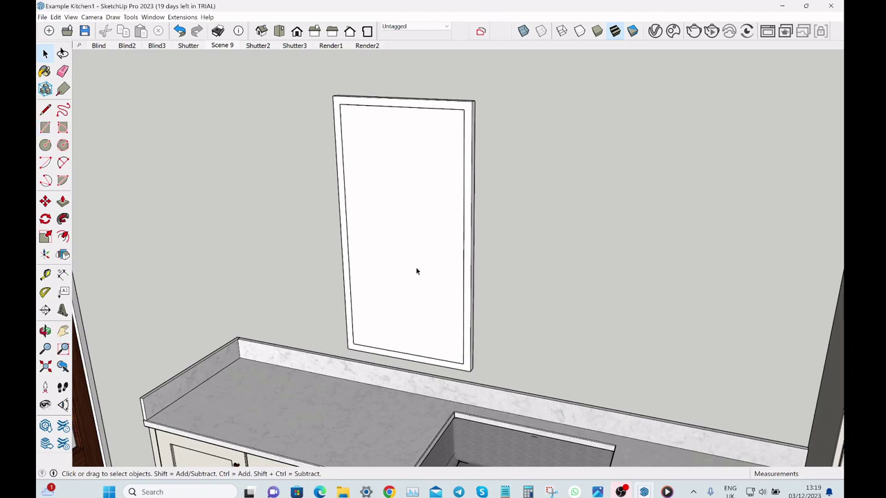
left_click(418, 274)
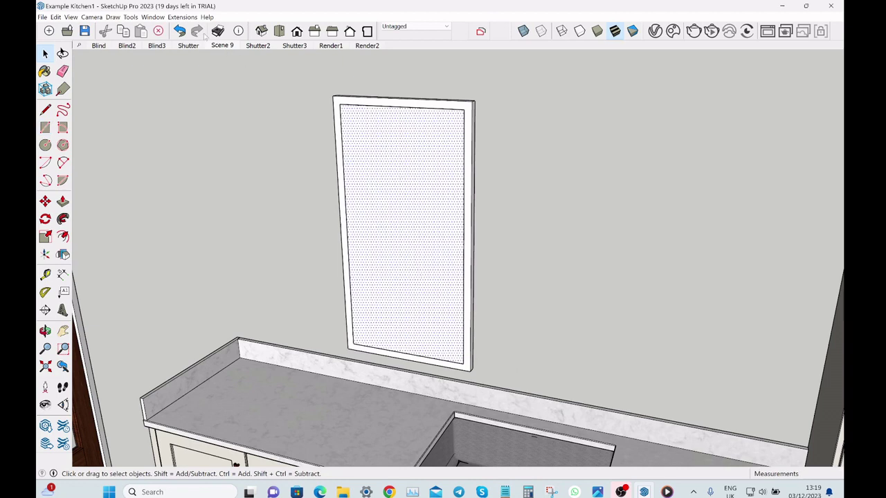
left_click(182, 16)
Step: Create 1001bit horizontal louvres on the face with depth 60, thickness 6, spacing 80
mouse_move(217, 70)
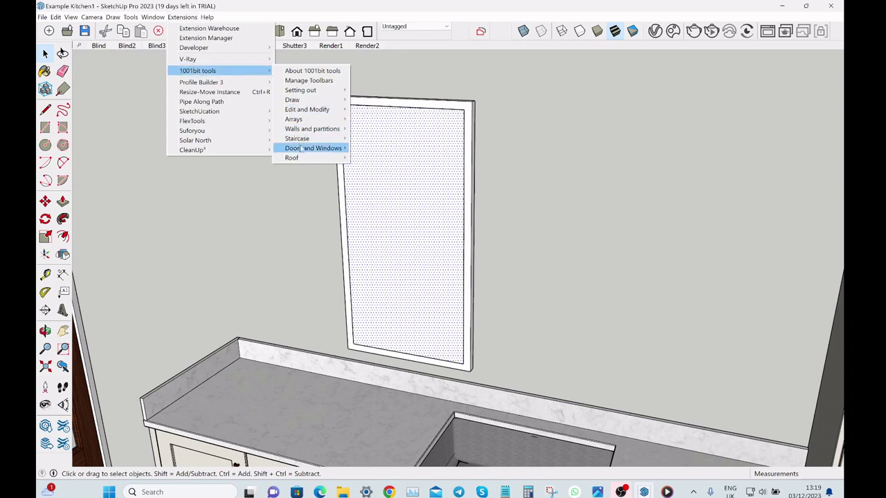
mouse_move(301, 148)
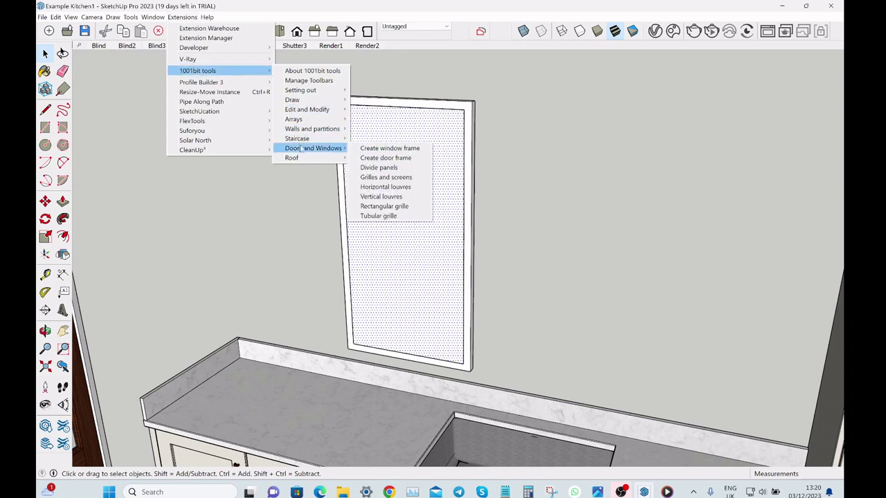
left_click(387, 188)
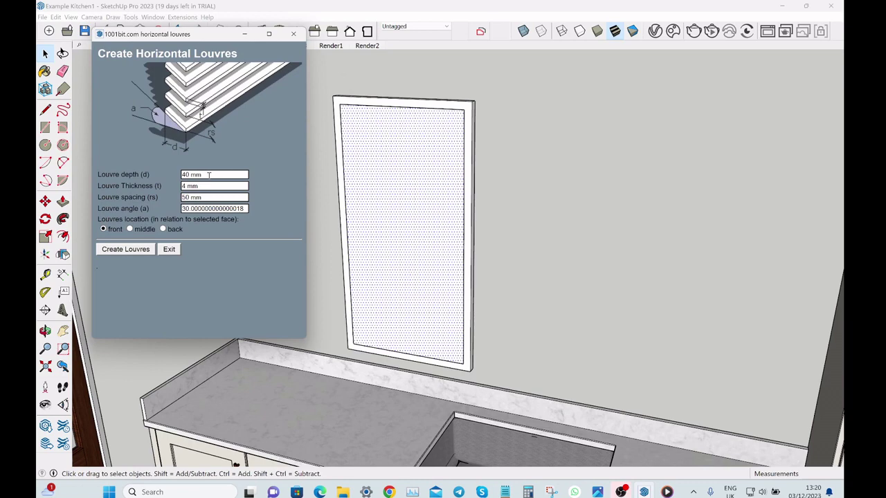
left_click_drag(212, 175, 185, 177)
type("60")
key("Tab")
type("6")
key("Tab")
type("80")
left_click(139, 254)
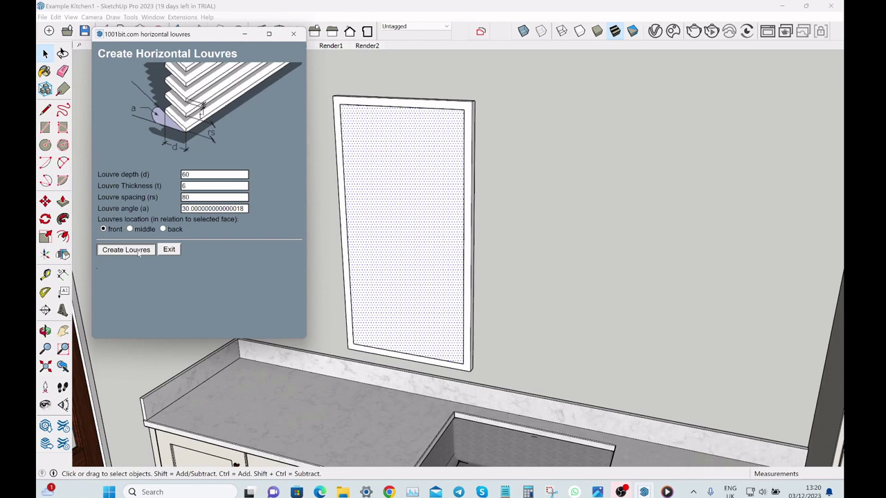
Step: Move the louvre slat group into the shutter frame
middle_click_drag(138, 254, 413, 288)
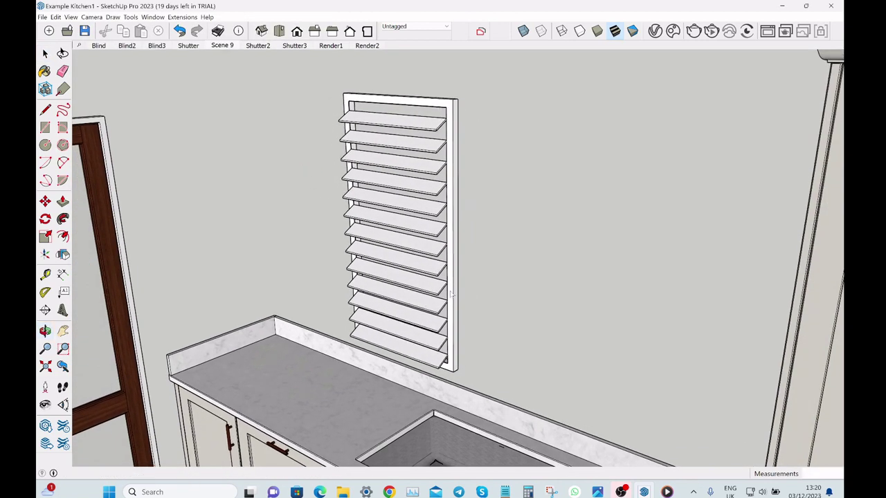
key("space")
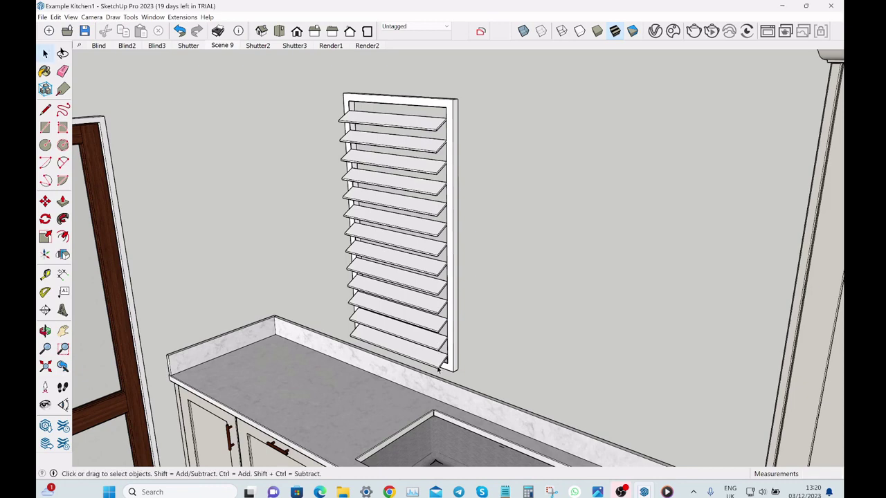
left_click(438, 370)
scroll(429, 364, "up", 8)
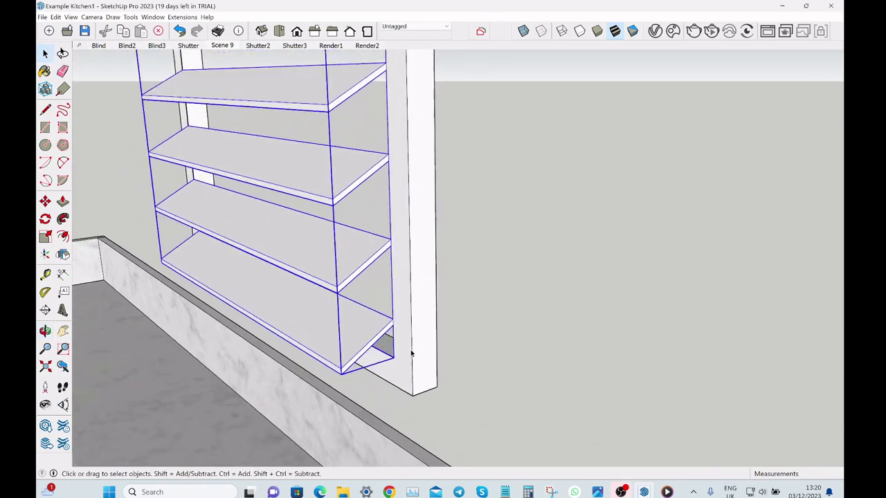
key("m")
left_click(414, 392)
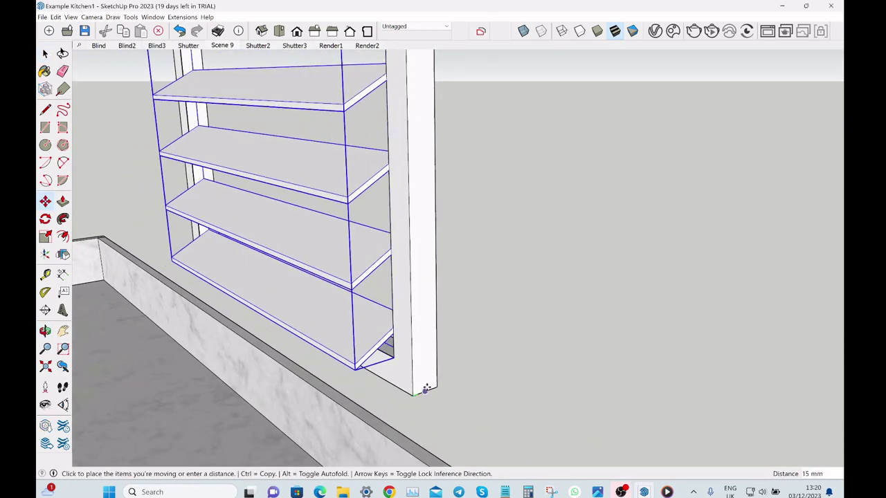
left_click(426, 389)
scroll(474, 297, "down", 10)
key("space")
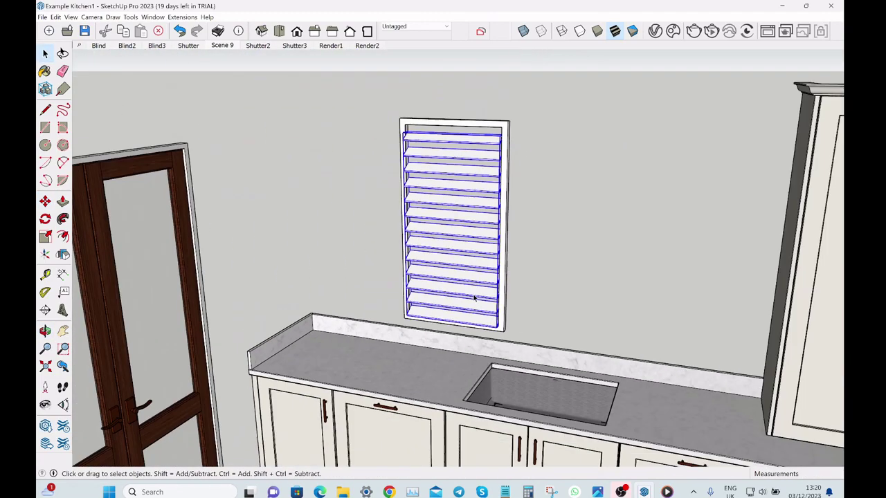
Step: Shift the slat group higher within the frame from a front-on view
middle_click_drag(490, 130, 478, 97)
scroll(497, 127, "up", 5)
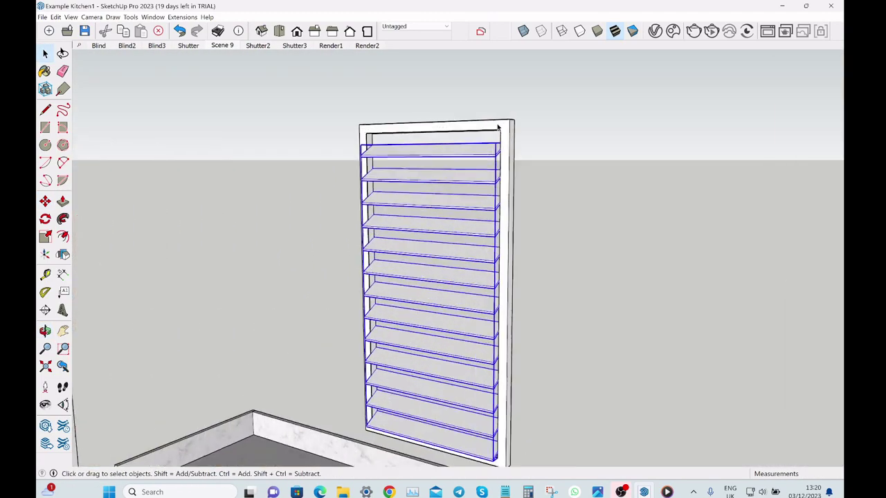
scroll(497, 127, "down", 10)
scroll(478, 207, "up", 10)
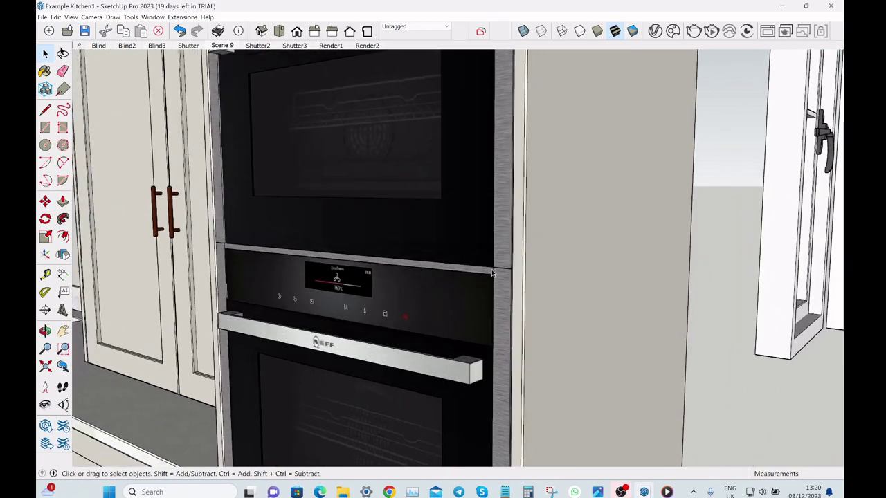
scroll(491, 273, "down", 10)
scroll(329, 211, "up", 10)
scroll(315, 217, "down", 10)
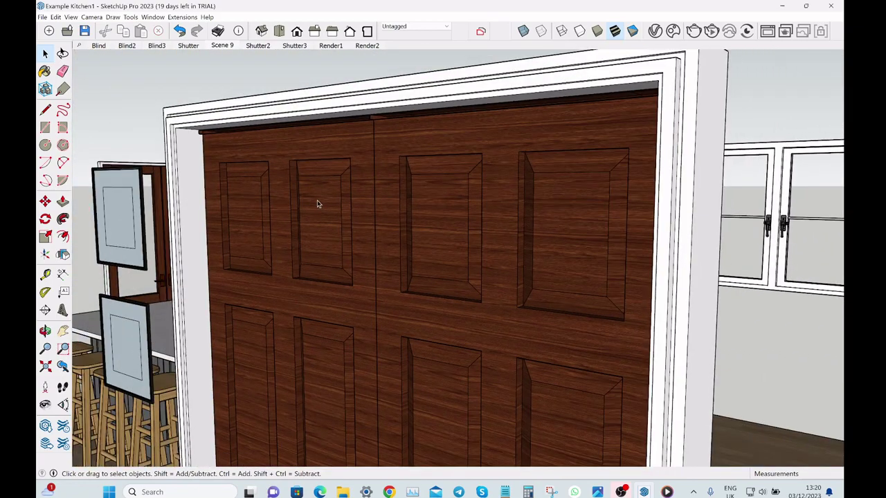
scroll(365, 137, "up", 10)
scroll(364, 137, "up", 5)
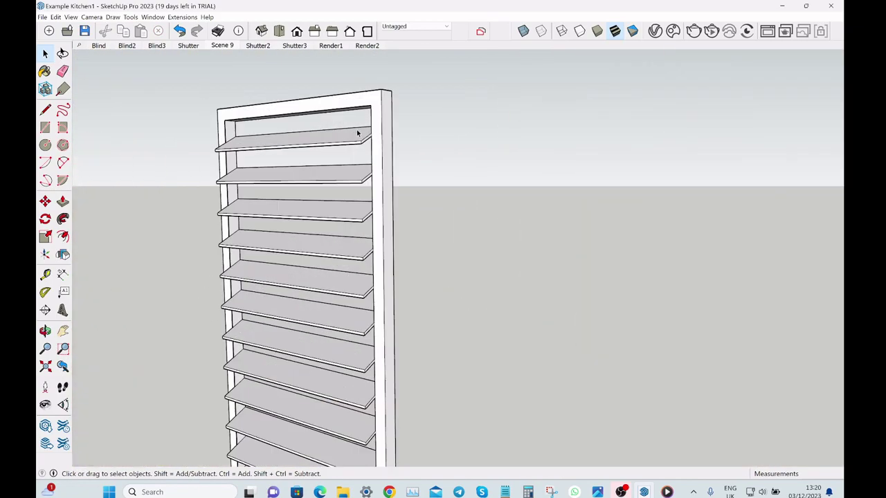
left_click(358, 134)
scroll(386, 130, "up", 4)
key("m")
left_click(385, 131)
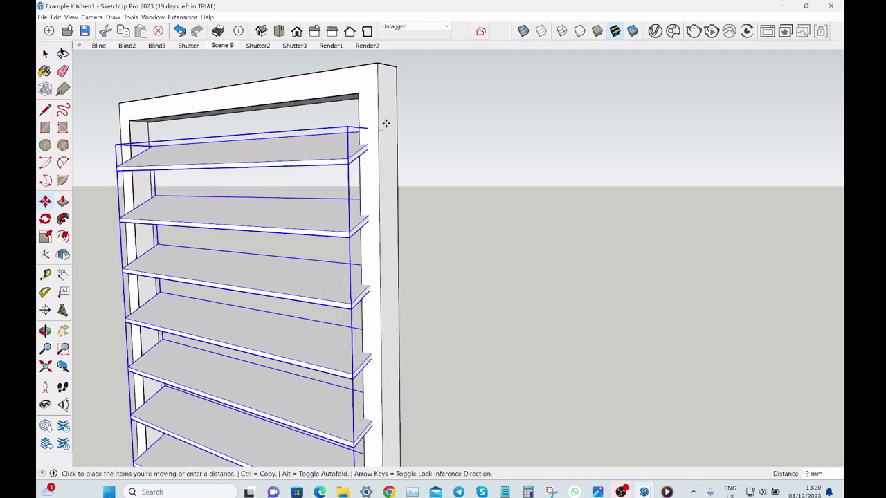
left_click(382, 101)
key("space")
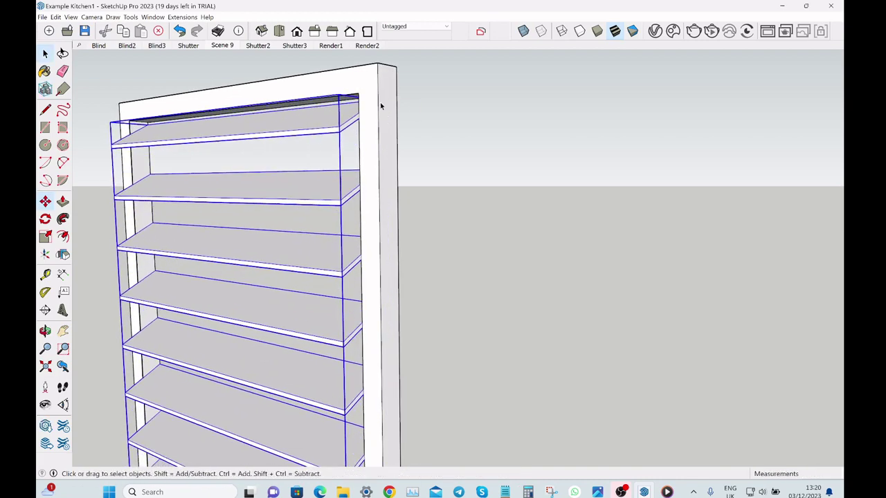
scroll(386, 131, "down", 5)
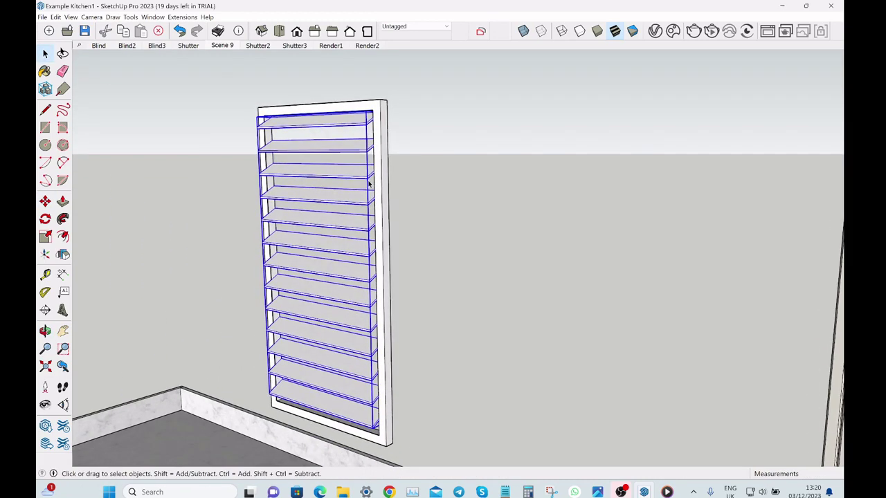
Step: Nudge the slats slightly into alignment inside the frame
middle_click_drag(370, 186, 376, 178)
scroll(380, 170, "up", 3)
key("m")
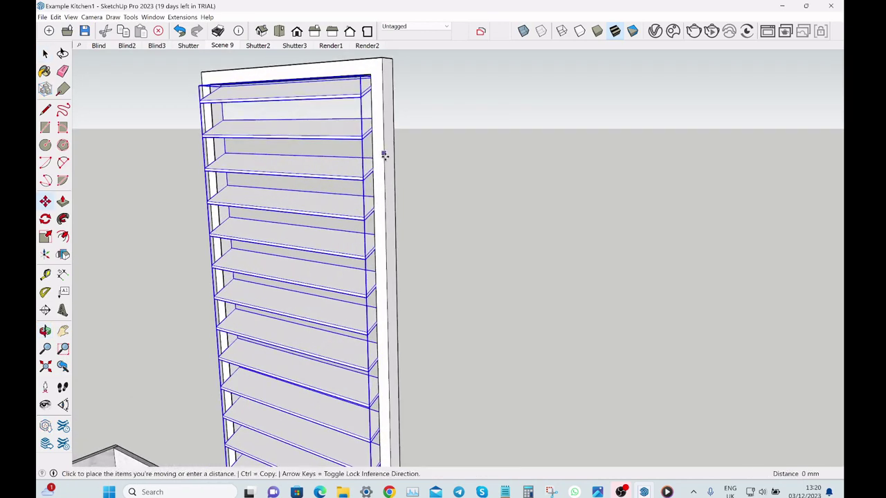
left_click(384, 156)
scroll(381, 162, "down", 2)
scroll(380, 162, "down", 3)
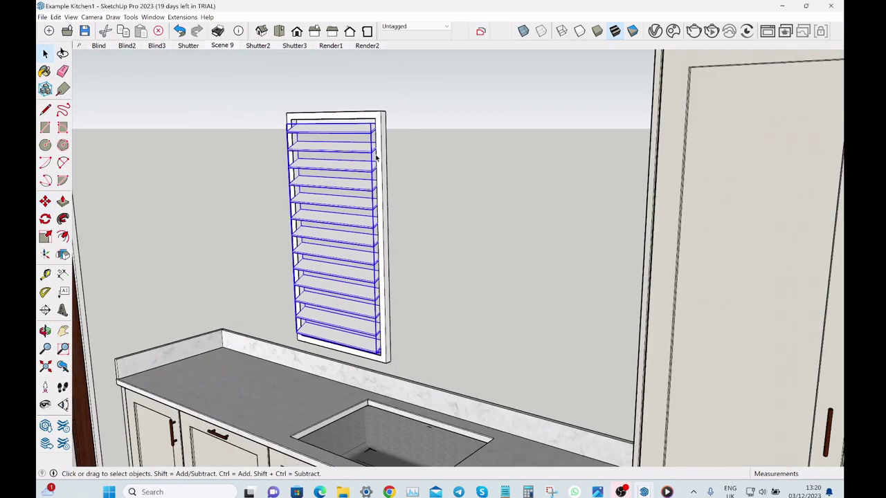
Step: Group the outer frame and louvre slats into one shutter panel
left_click(380, 124, "ctrl")
right_click(380, 123)
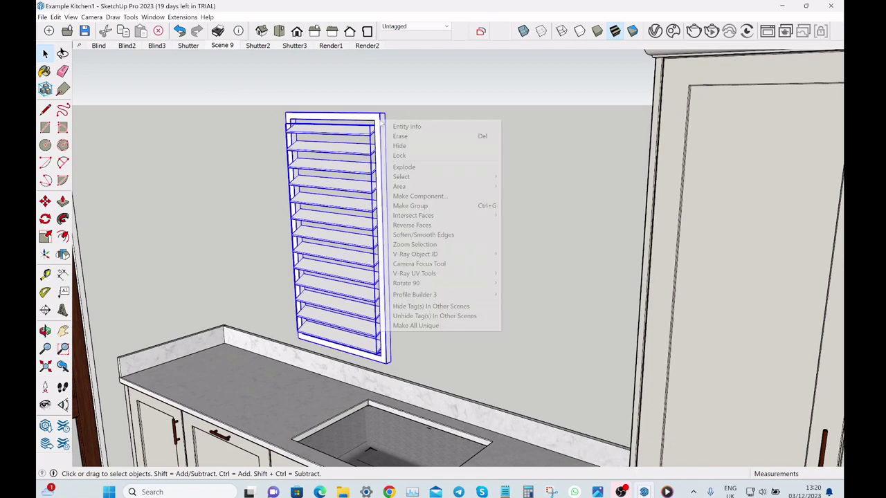
left_click(429, 206)
left_click(411, 146)
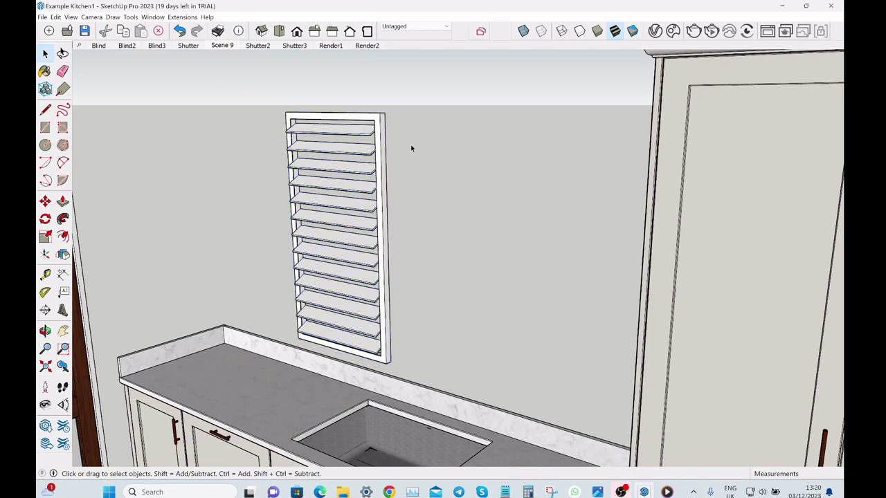
middle_click_drag(271, 91, 350, 160)
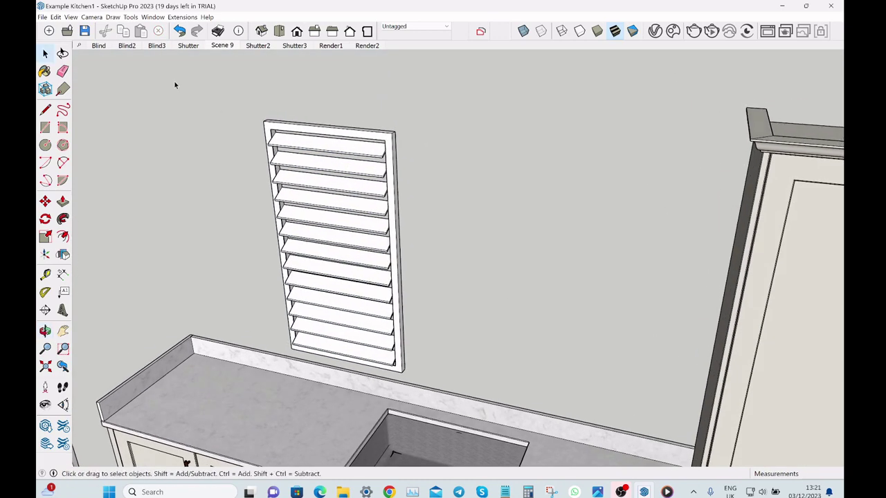
Step: In Scene 9, copy the shutter 580 mm sideways twice to make three panels
left_click(233, 48)
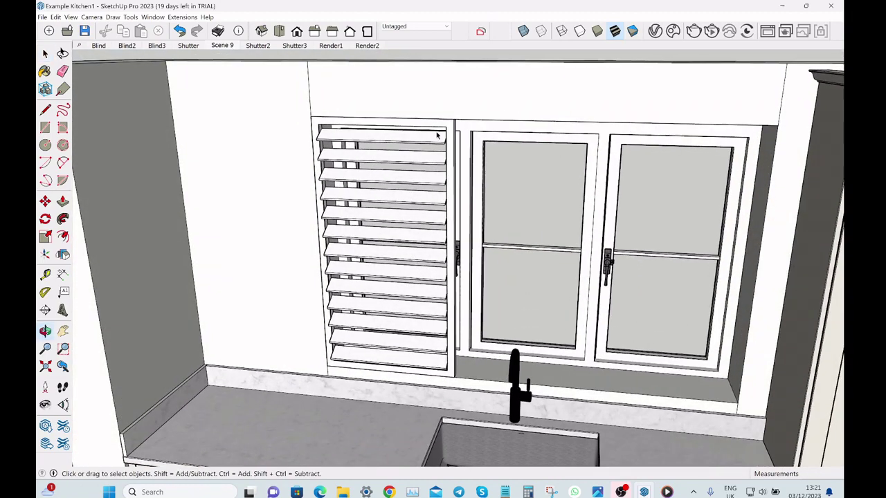
left_click(335, 118)
key("m")
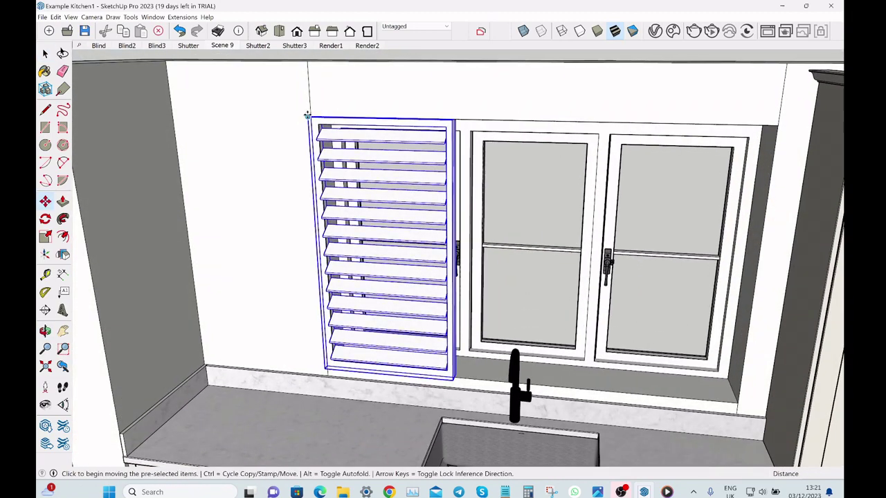
key("ctrl")
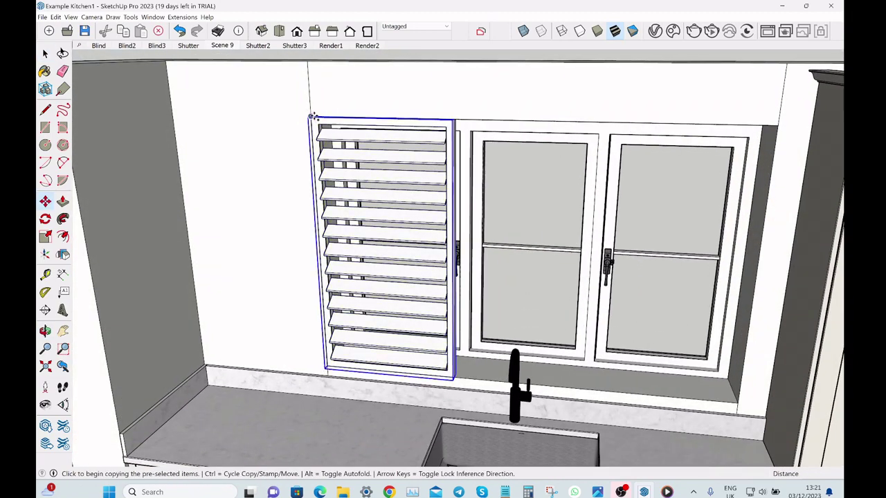
left_click(312, 116)
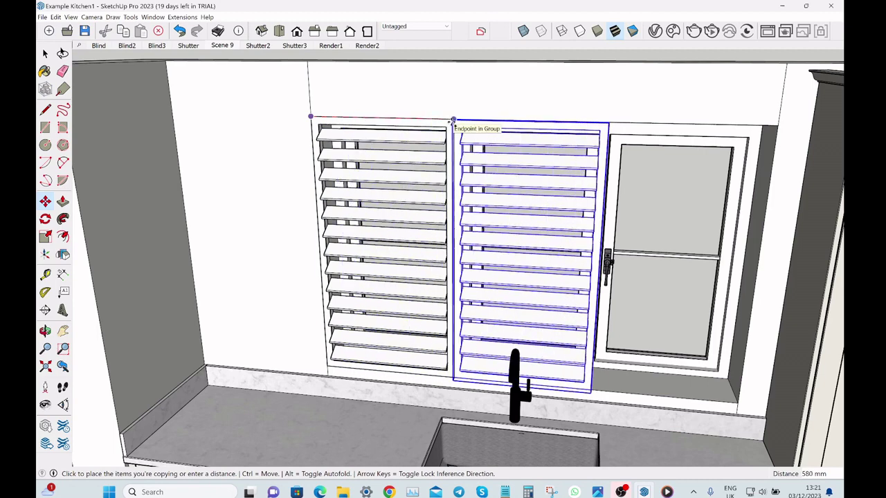
left_click(452, 121)
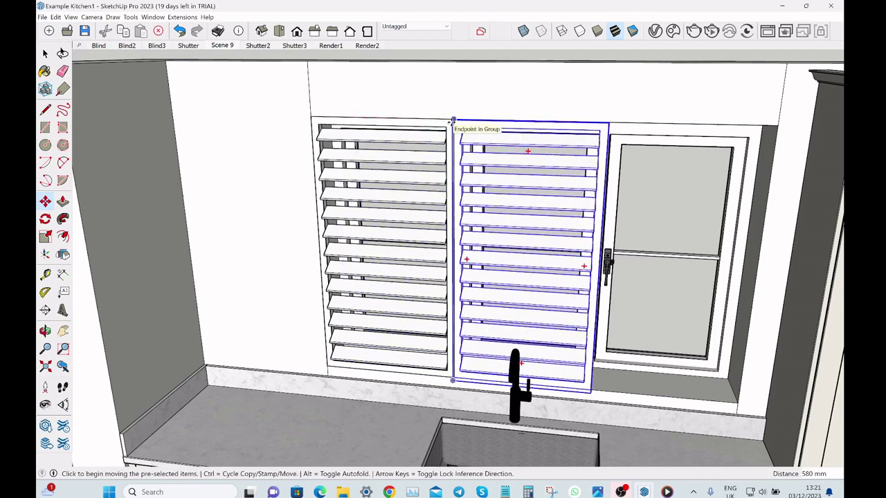
type("*")
key("Return")
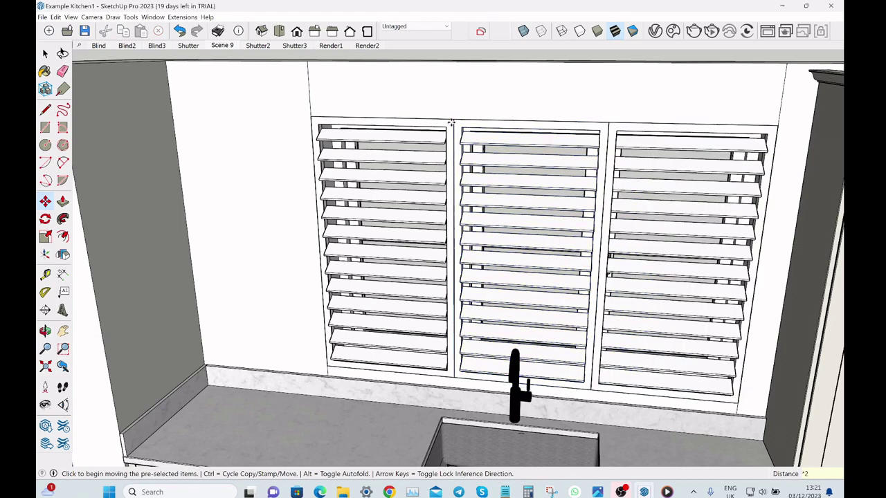
key("space")
Step: Select all three shutter panels and make them one group
middle_click_drag(397, 168, 415, 144)
left_click(415, 144)
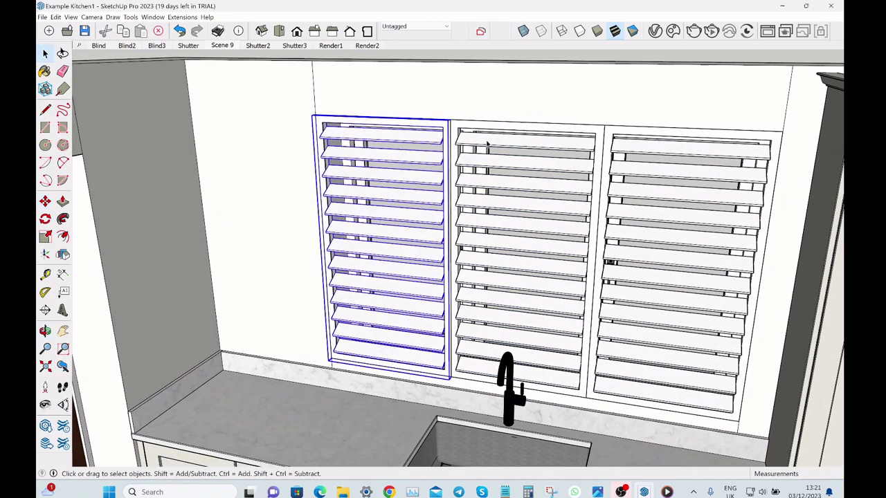
left_click(505, 144, "shift")
left_click(622, 145, "shift")
right_click(622, 143)
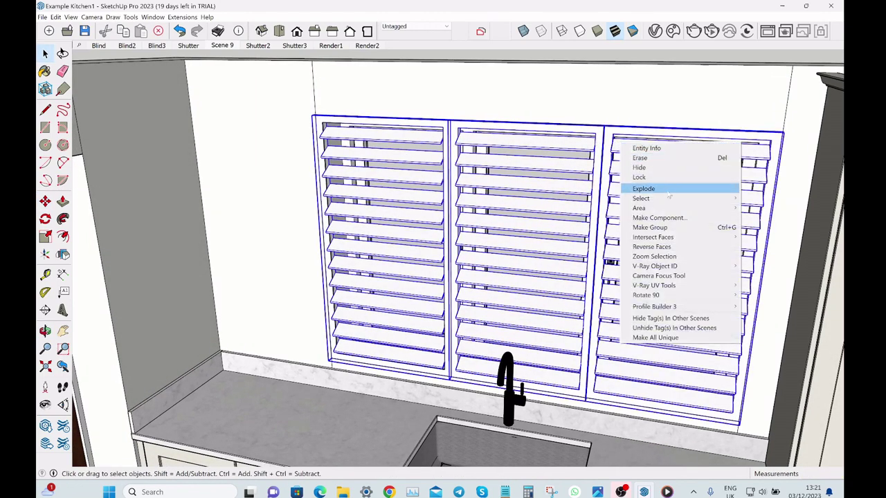
left_click(666, 227)
middle_click_drag(561, 237, 332, 307)
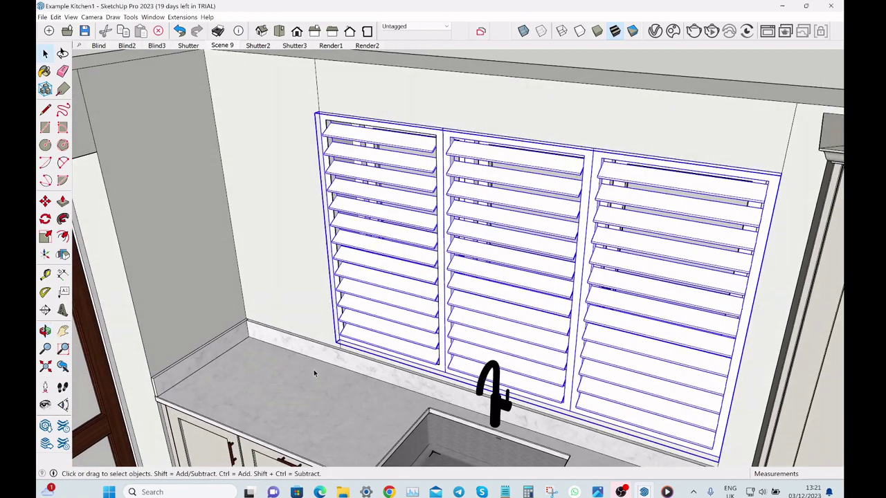
Step: Move the shutter group about 174 mm from a countertop reference point
scroll(352, 397, "up", 3)
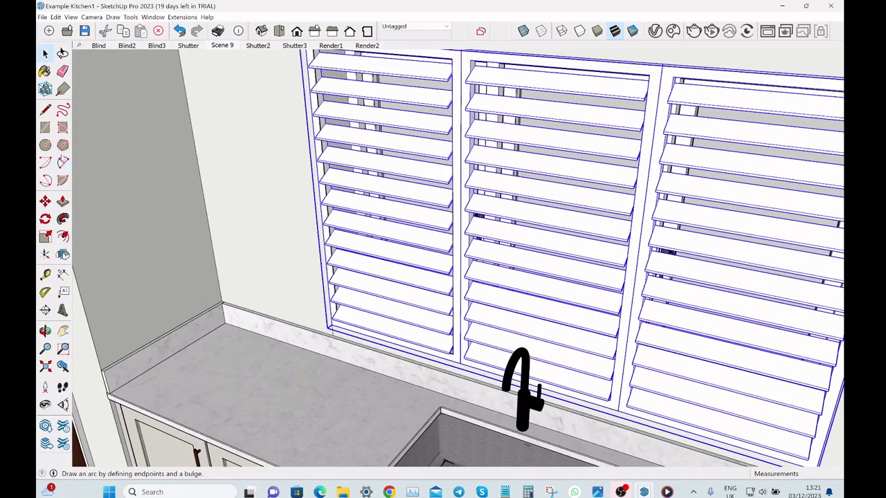
left_click(45, 200)
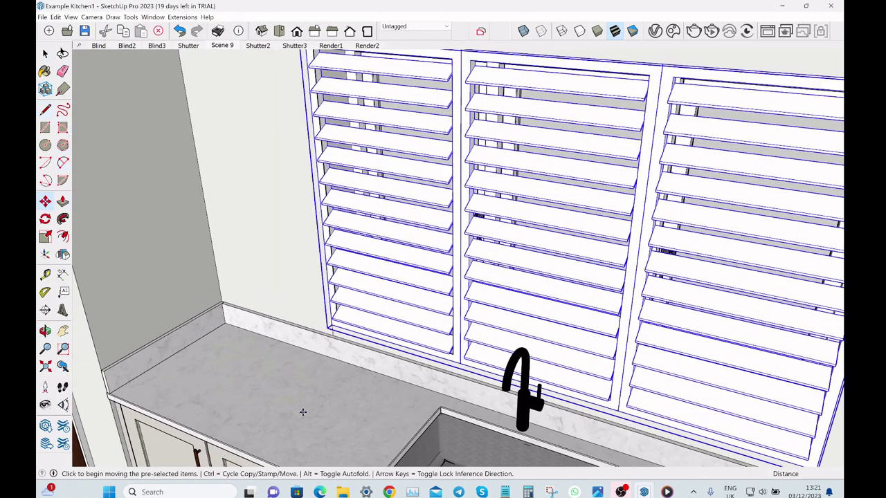
left_click(302, 411)
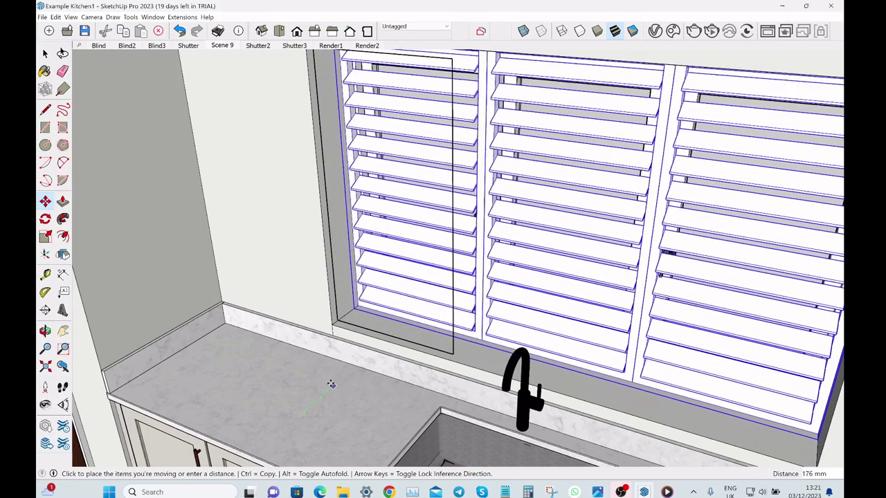
left_click(330, 384)
key("space")
Step: Delete the leftover rectangle's top and right edges and the recess-bottom edge
scroll(370, 375, "down", 5)
middle_click_drag(369, 375, 380, 151)
scroll(378, 160, "up", 4)
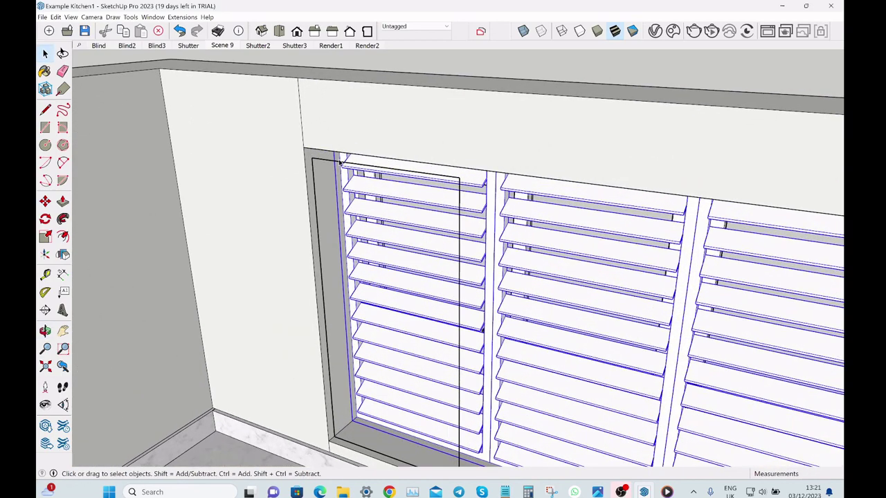
left_click(324, 162)
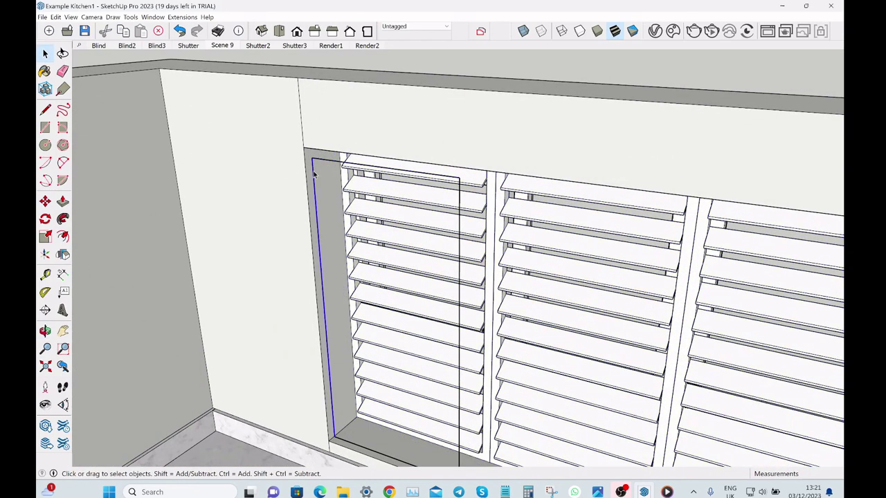
left_click(460, 229)
scroll(460, 229, "down", 5)
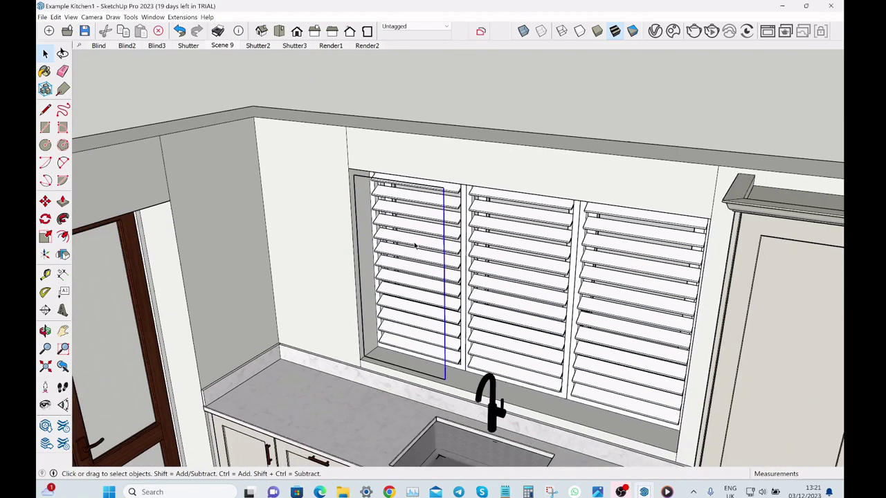
scroll(437, 379, "up", 5)
key("Delete")
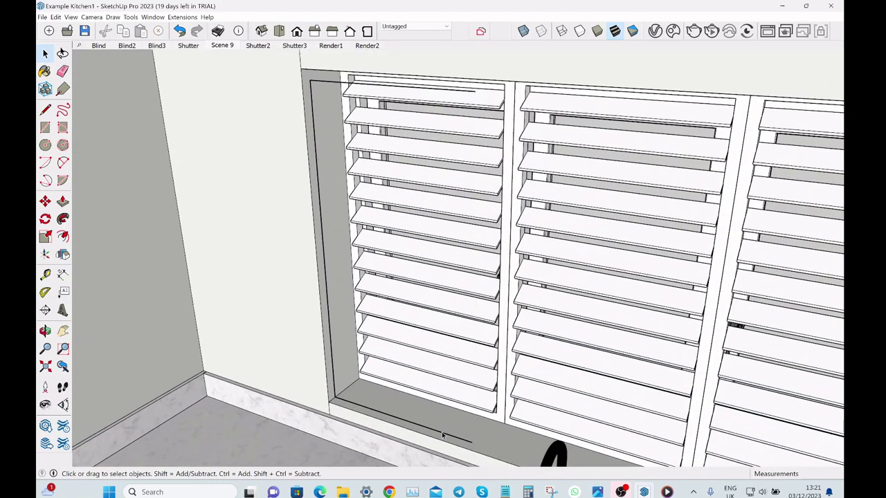
key("Delete")
Step: Delete the remaining top recess edge and the left recess vertical edge
key("Delete")
left_click(321, 84)
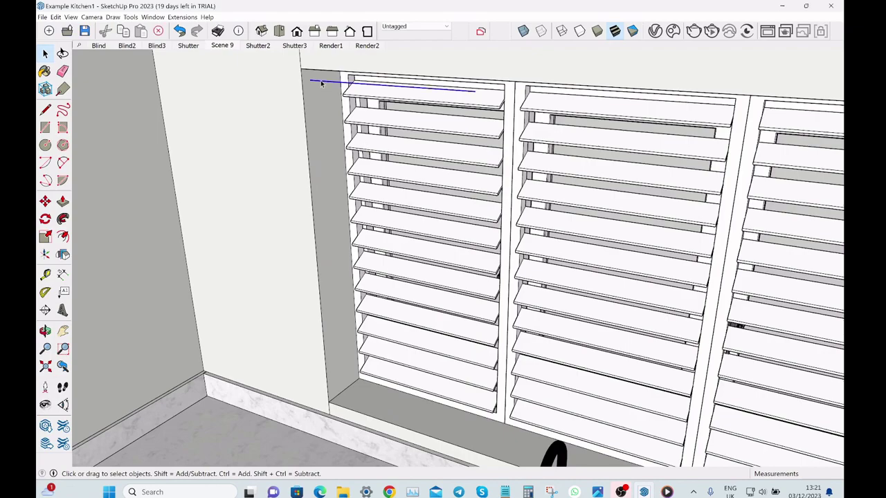
key("Delete")
scroll(321, 84, "down", 5)
middle_click_drag(321, 83, 330, 127)
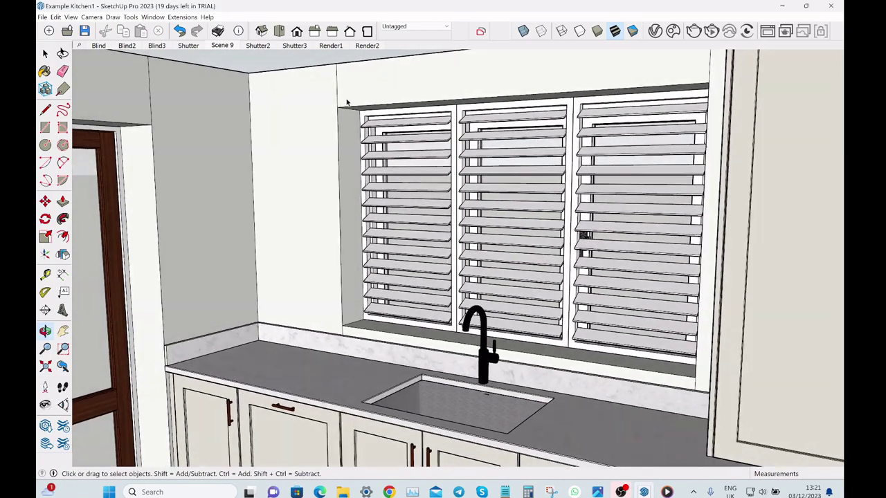
Step: Switch to the Shutter3 scene and orbit around the kitchen
left_click(294, 45)
middle_click_drag(330, 115, 448, 187)
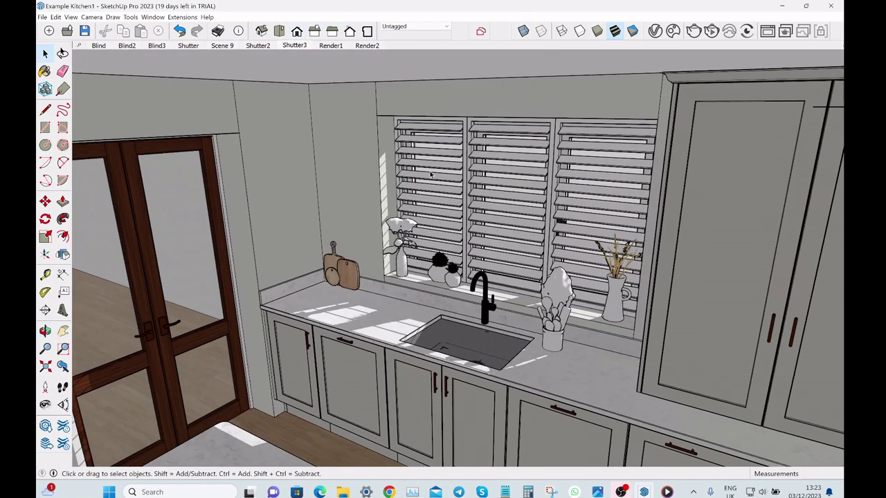
scroll(449, 187, "down", 3)
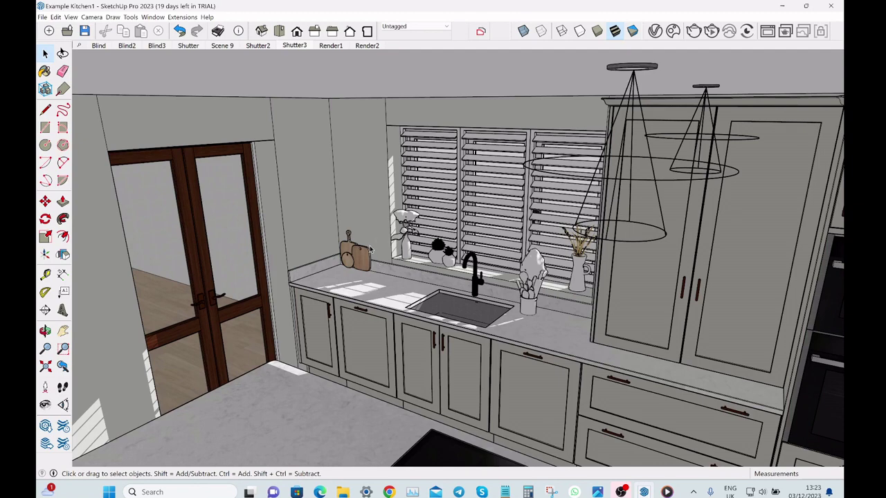
scroll(371, 250, "up", 2)
Step: Re-set the model's north direction with the Solar North tool, updating the sun shadows
right_click(312, 32)
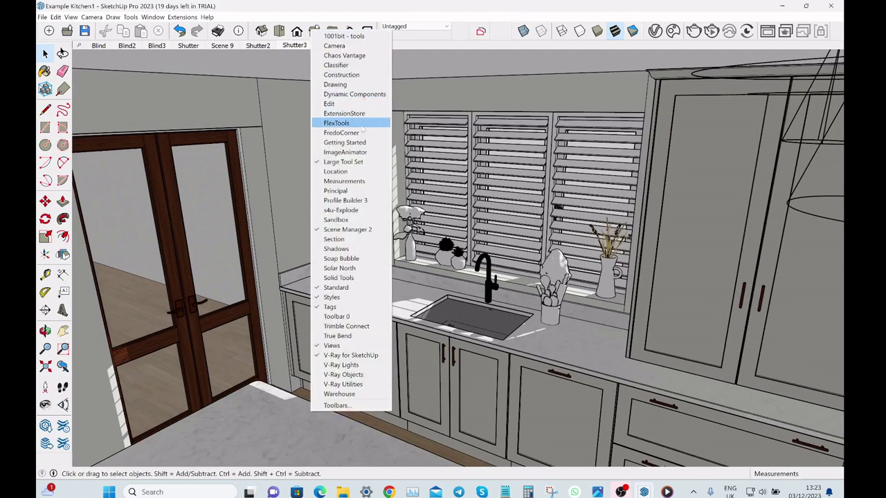
left_click(340, 268)
left_click(256, 209)
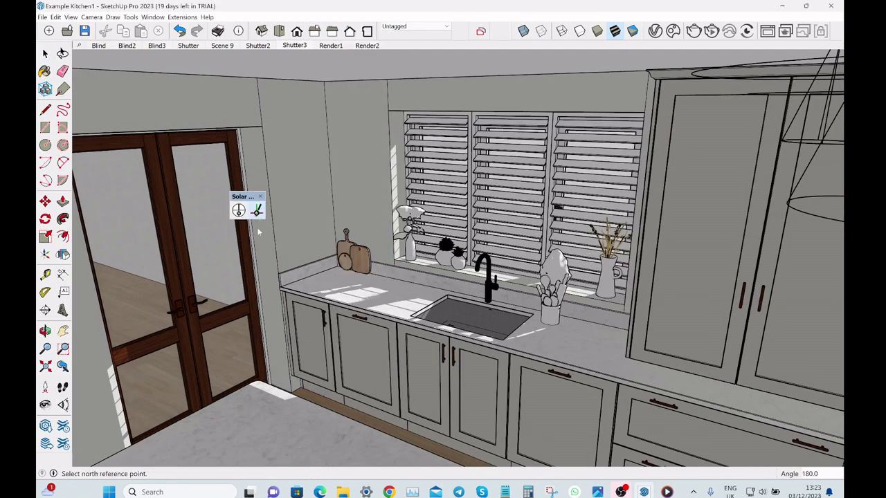
left_click(255, 423)
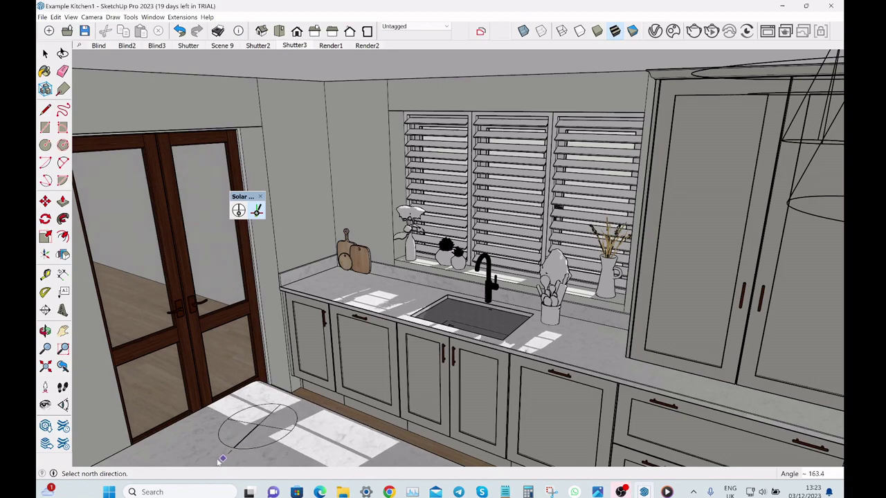
left_click(205, 457)
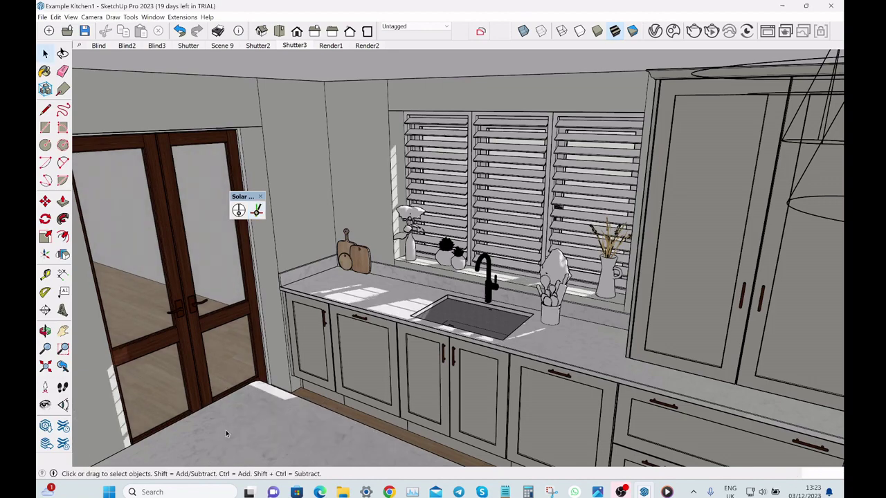
middle_click_drag(281, 185, 283, 128)
scroll(522, 215, "up", 3)
middle_click_drag(522, 214, 501, 255)
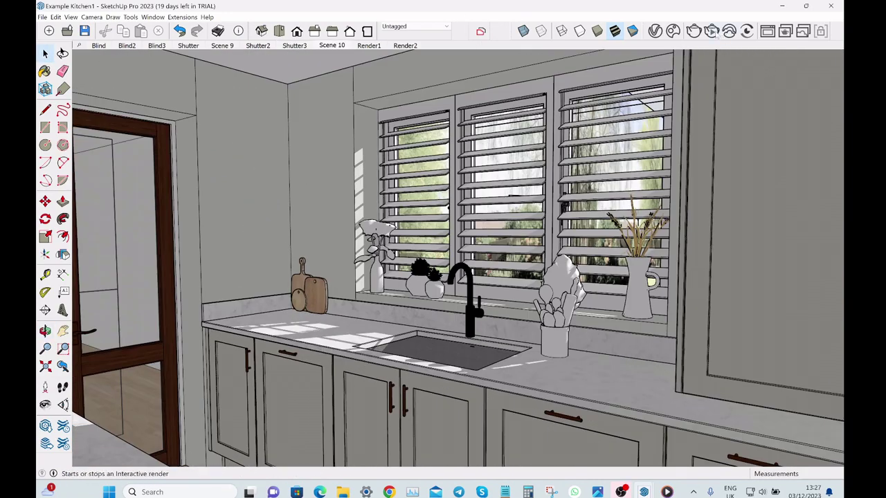
Step: Start a V-Ray interactive render of the shuttered kitchen window scene
left_click(712, 31)
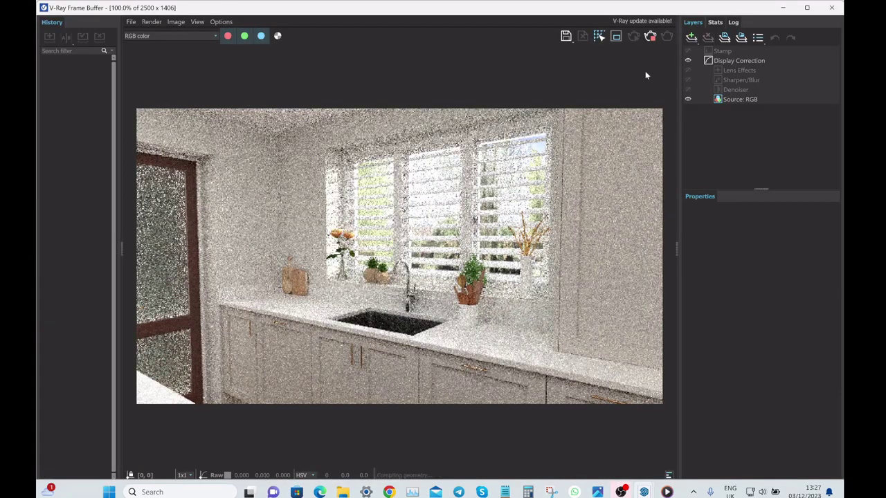